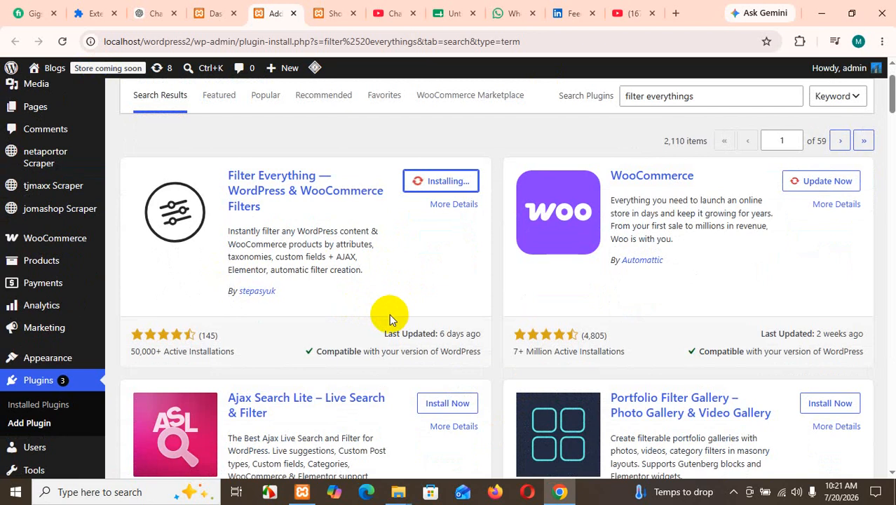
Activate the newly installed Filter Everything — WordPress & WooCommerce Filters plugin.
scroll(386, 314, up, 1)
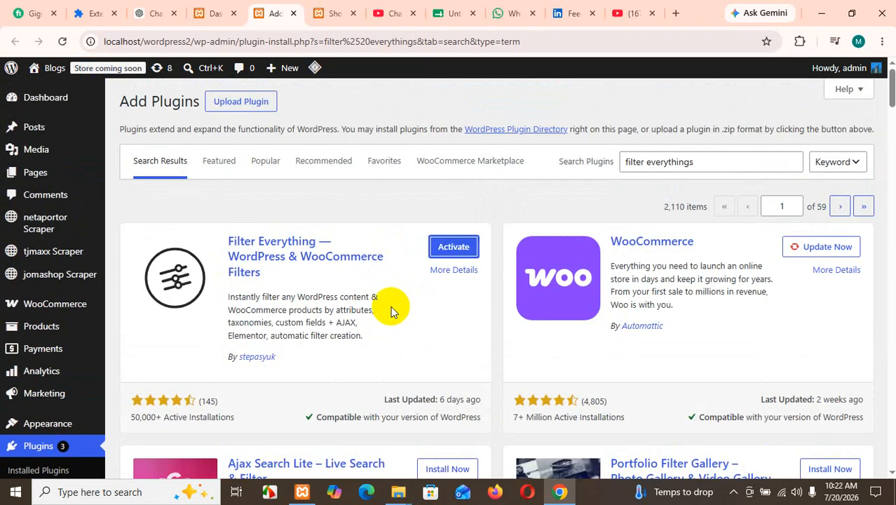
click(454, 247)
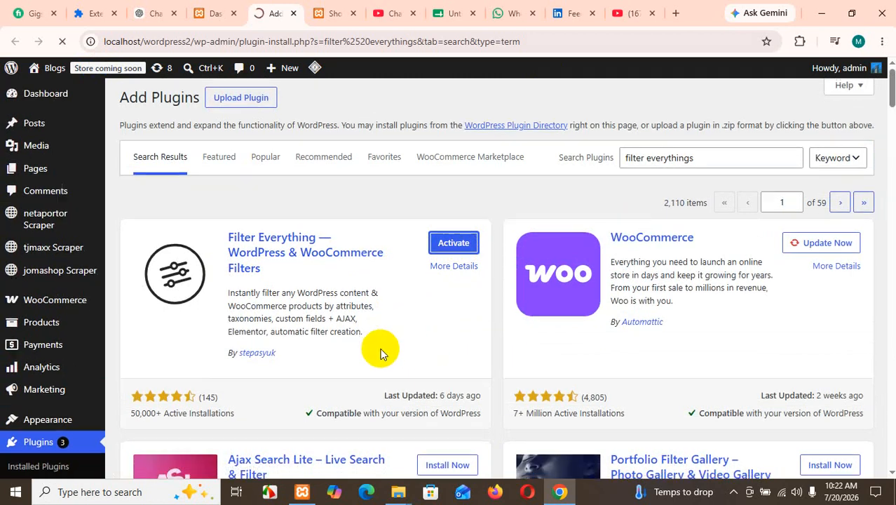
scroll(381, 349, down, 2)
scroll(381, 349, up, 2)
scroll(382, 350, down, 2)
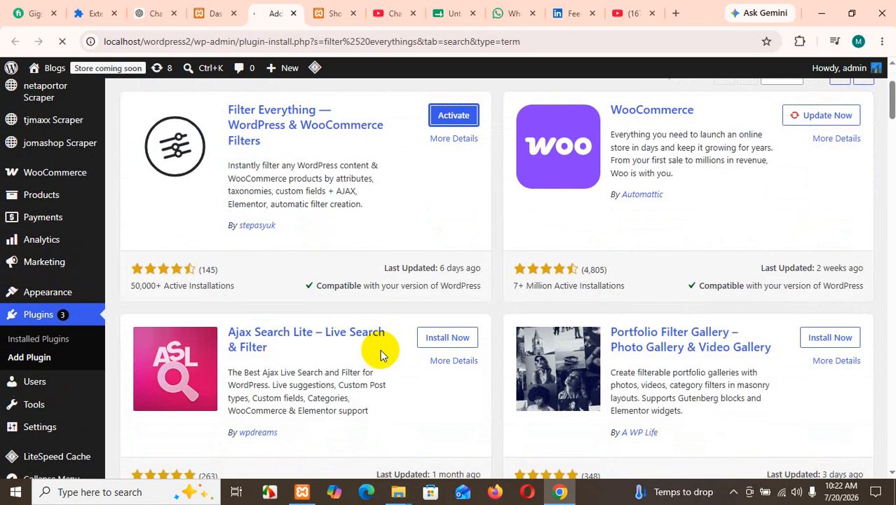
scroll(381, 354, up, 2)
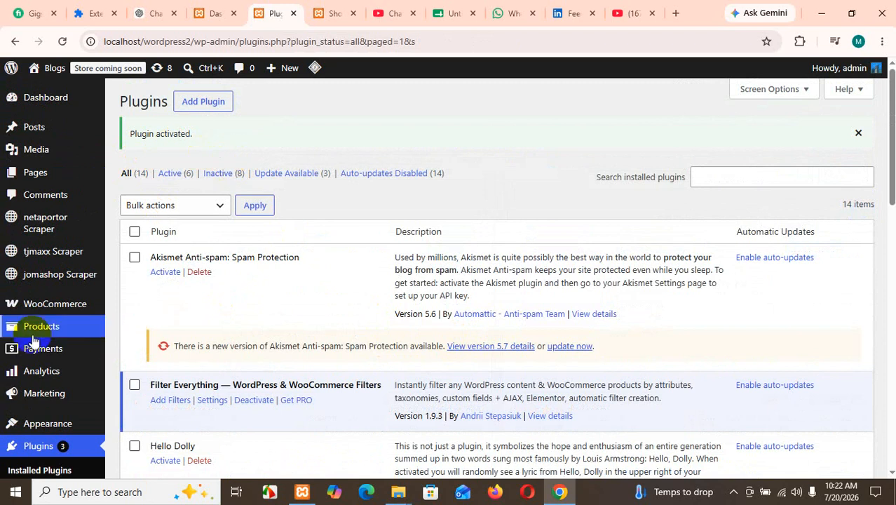
Reload the installed plugins page to refresh the admin menu.
scroll(33, 340, down, 3)
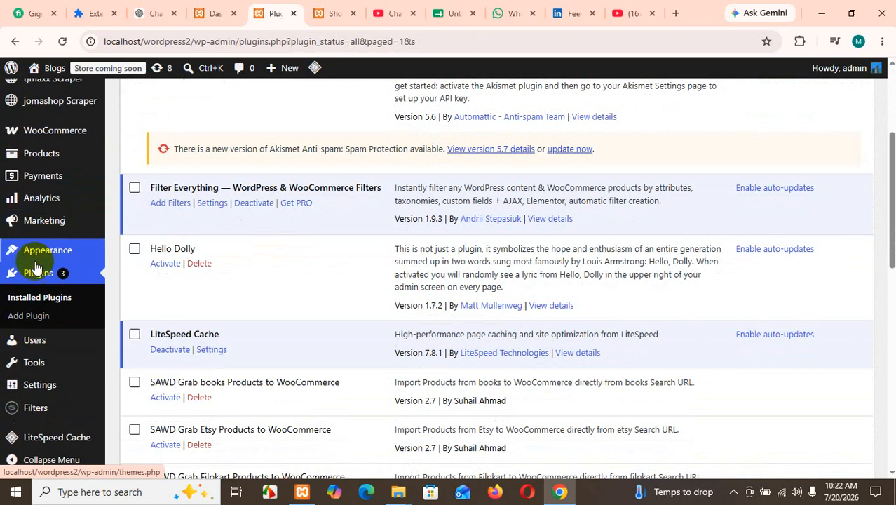
scroll(30, 330, down, 3)
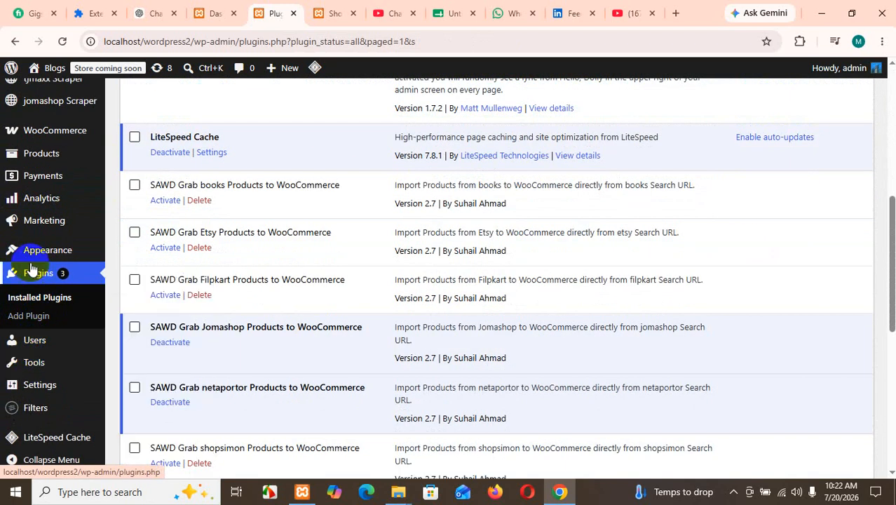
mouse_move(49, 257)
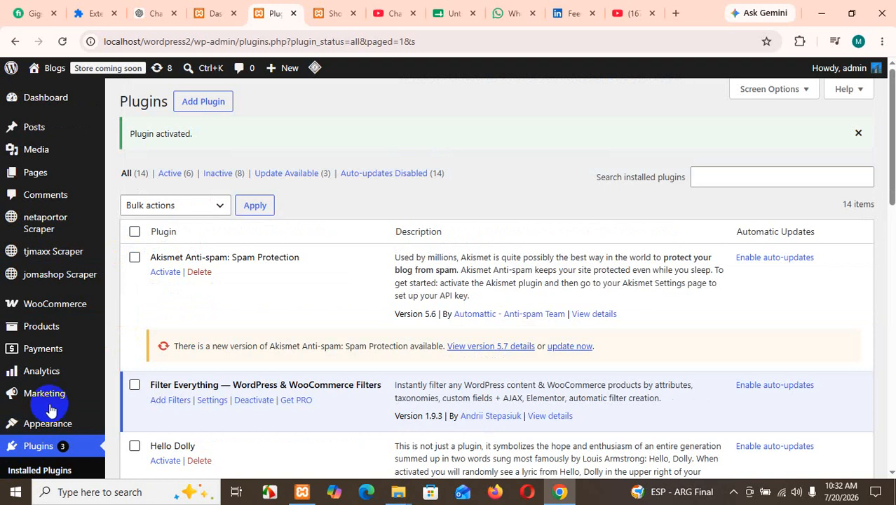
mouse_move(50, 426)
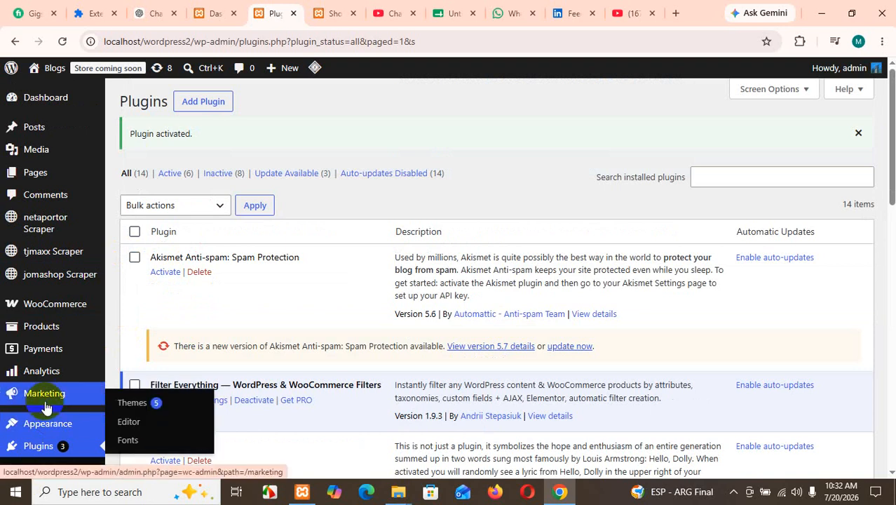
scroll(44, 393, down, 4)
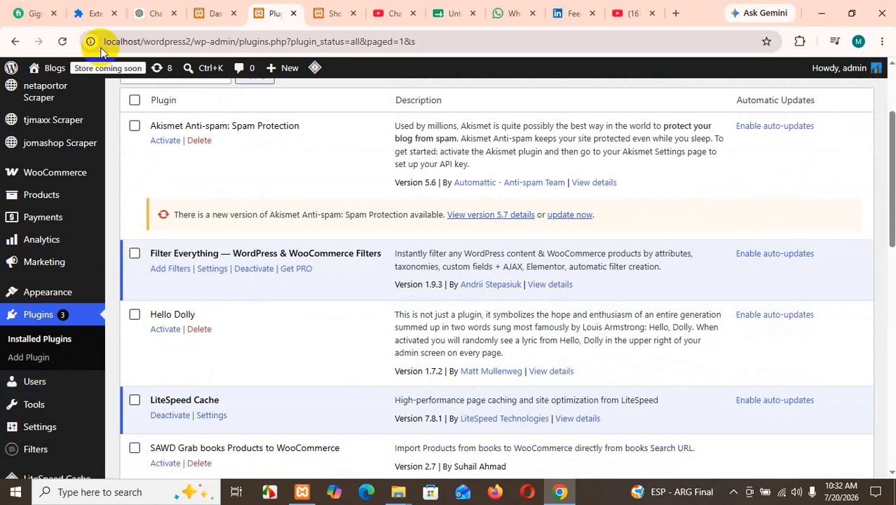
click(62, 41)
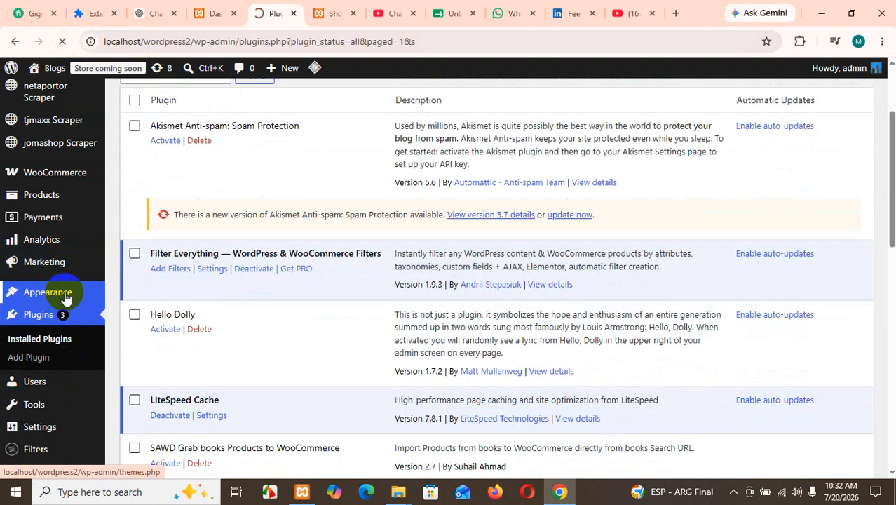
Open the Widgets editor from the site's Appearance section.
mouse_move(28, 292)
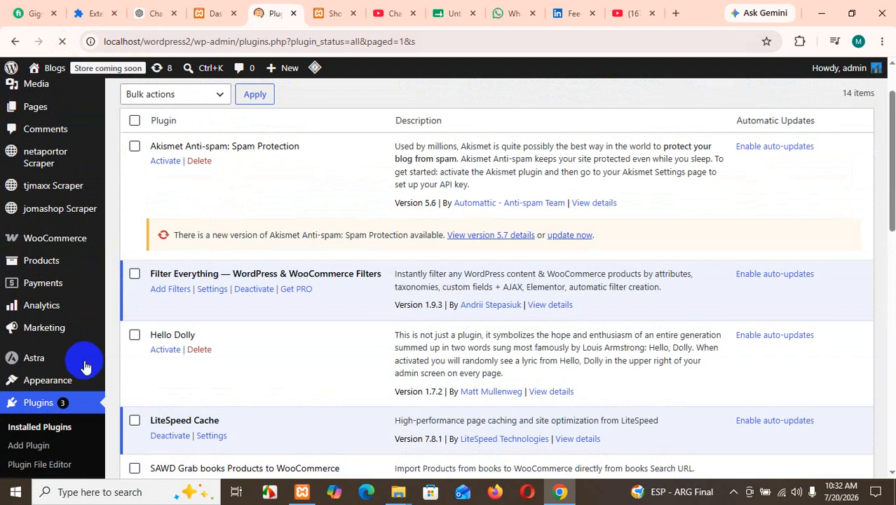
scroll(68, 383, up, 1)
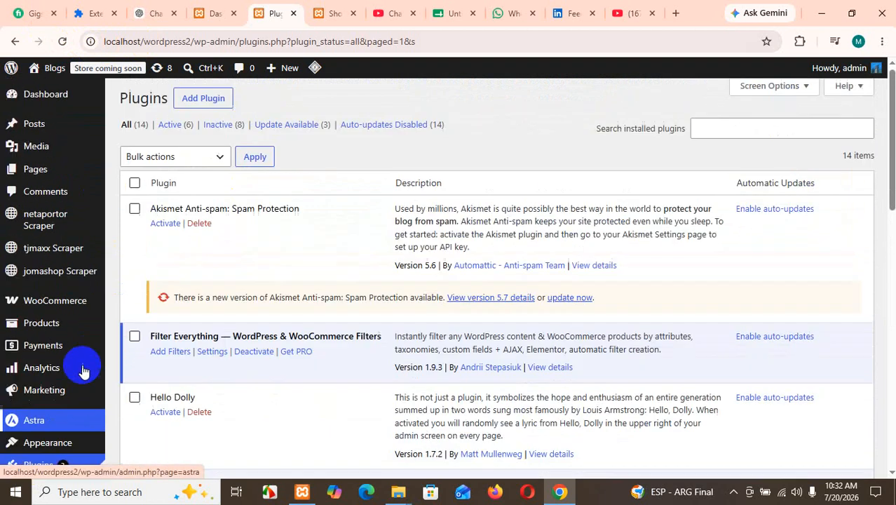
scroll(64, 395, down, 2)
scroll(56, 425, down, 1)
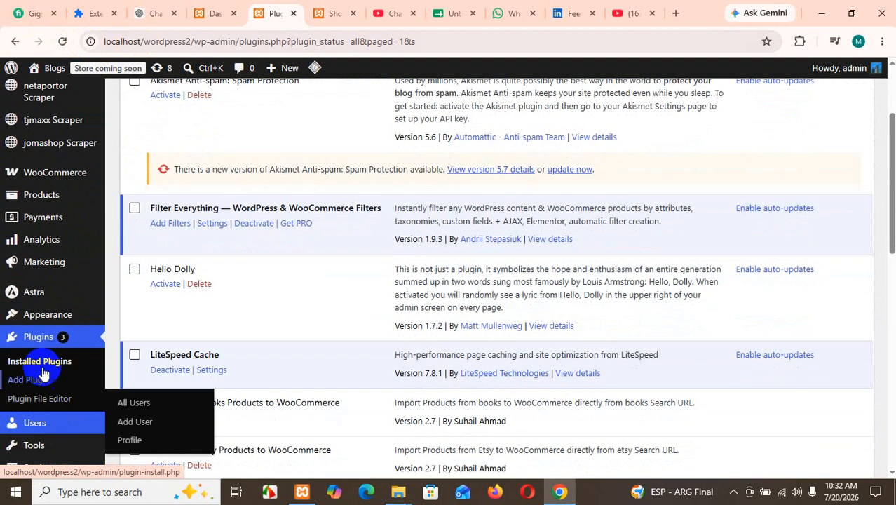
scroll(56, 322, up, 1)
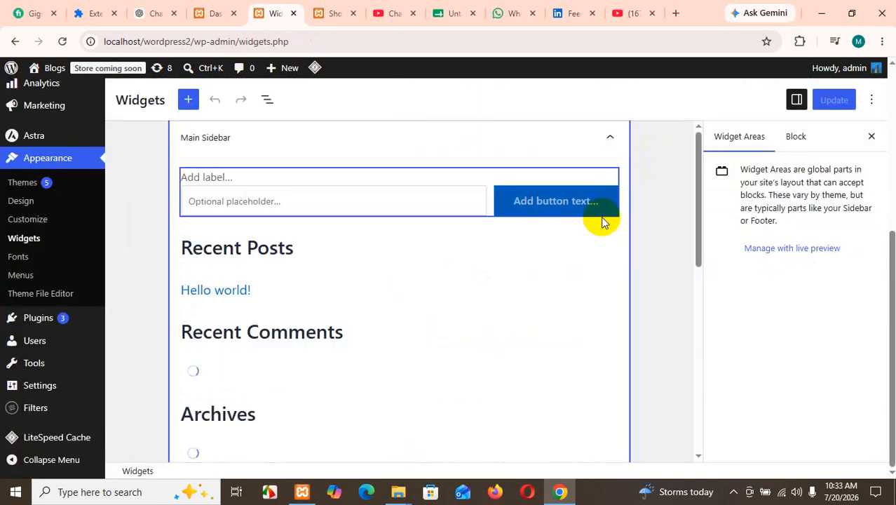
Expand the WooCommerce Sidebar widget area.
scroll(470, 237, down, 5)
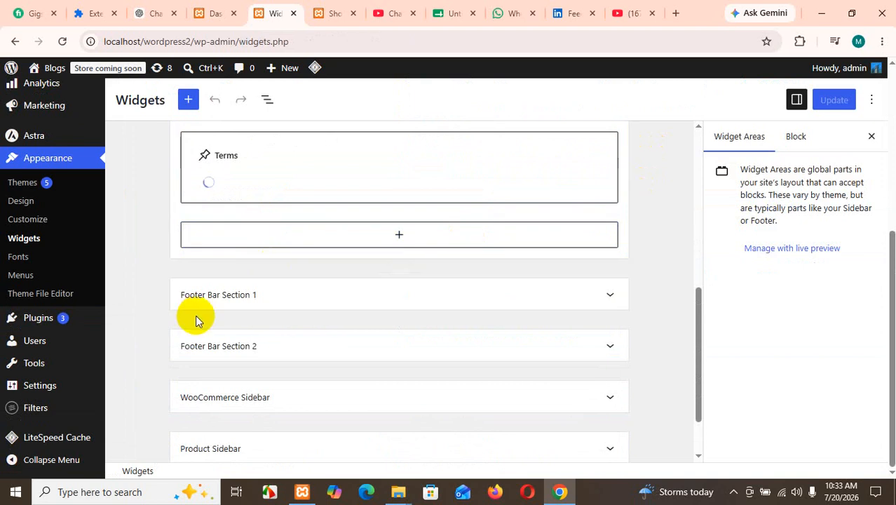
click(197, 402)
scroll(231, 404, down, 2)
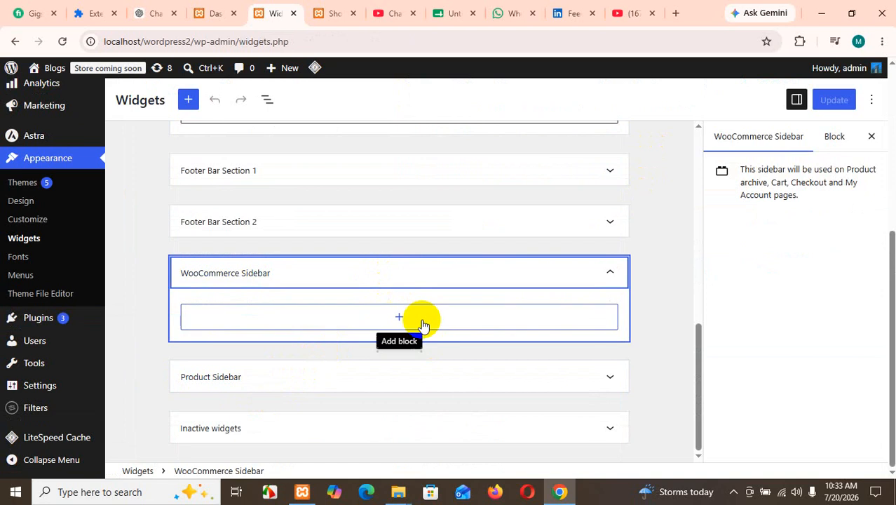
Search the blocks for "filter ever" and add the Filter Everything Filters block to the WooCommerce Sidebar.
click(396, 315)
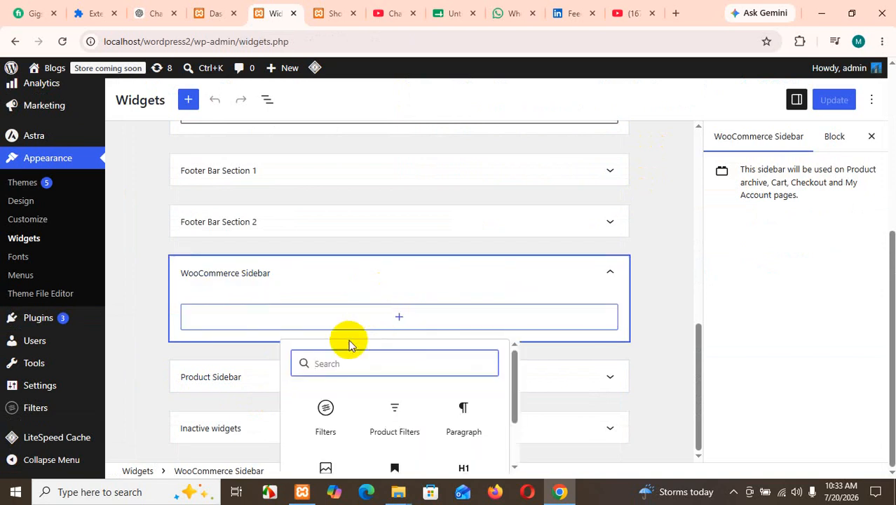
scroll(331, 413, down, 2)
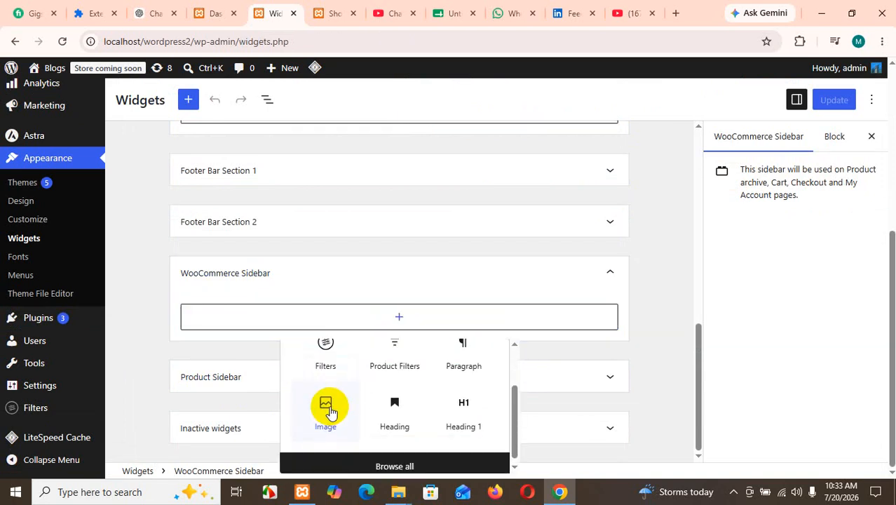
scroll(344, 372, up, 2)
click(353, 360)
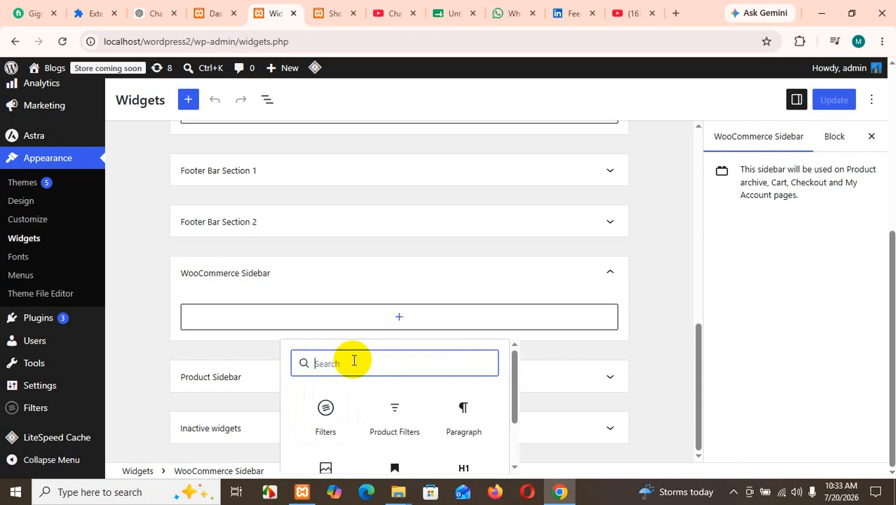
text(filt)
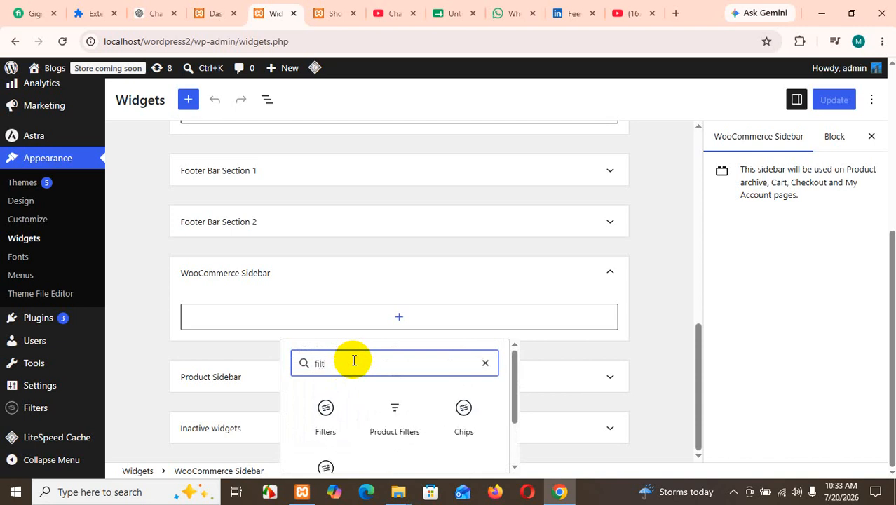
scroll(351, 427, down, 1)
scroll(343, 421, up, 1)
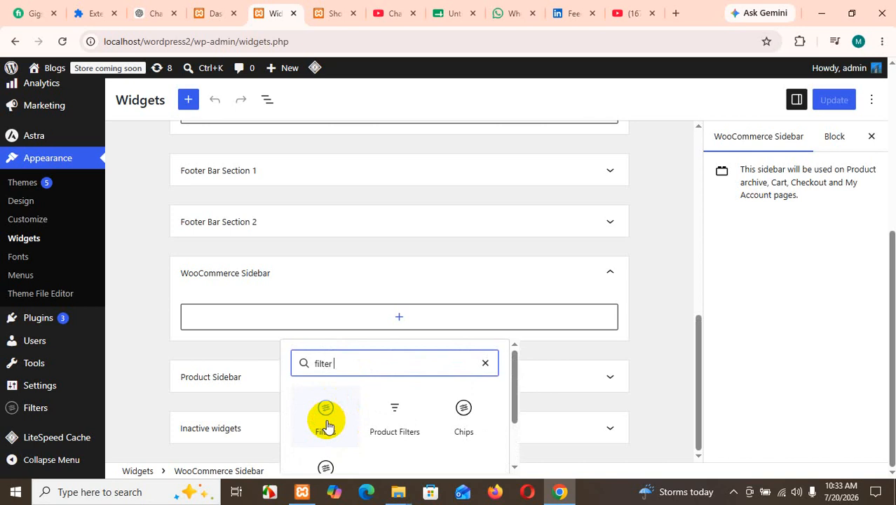
text(ver)
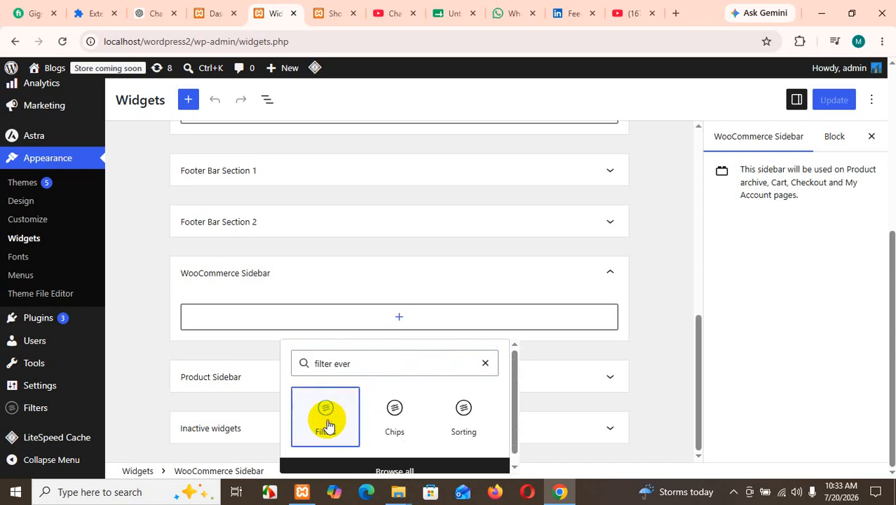
click(328, 426)
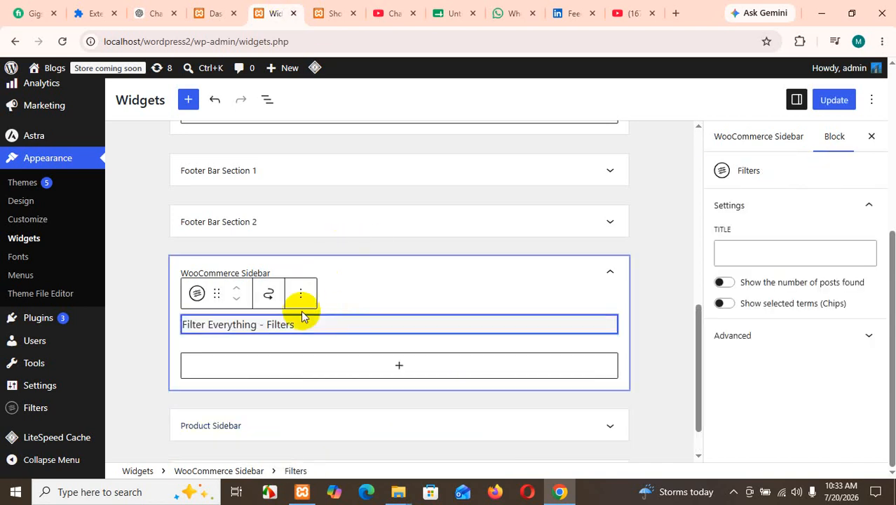
click(393, 368)
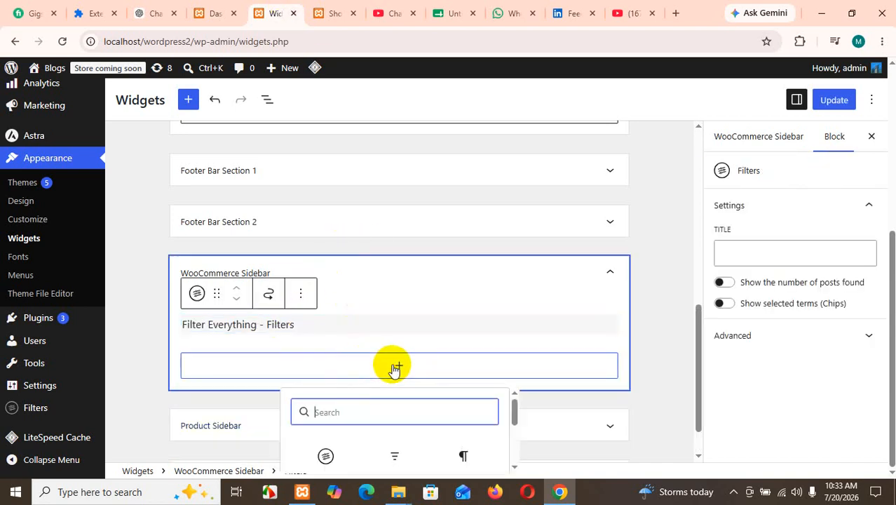
click(439, 341)
click(436, 331)
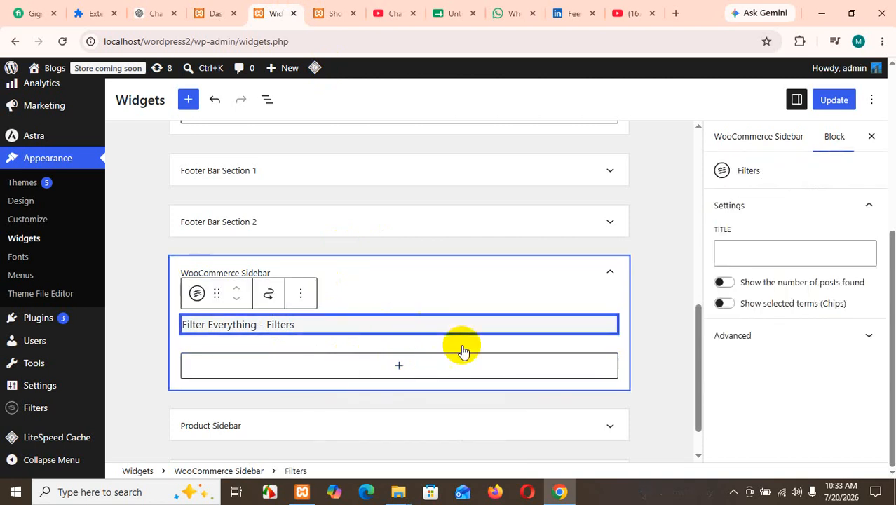
click(674, 335)
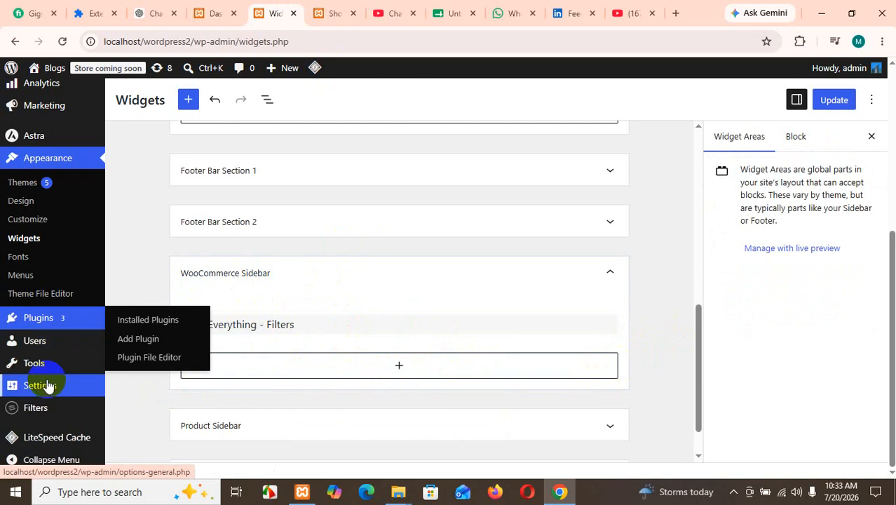
Open the Filter Sets page of the Filters plugin in a new browser tab and switch to it.
mouse_move(39, 410)
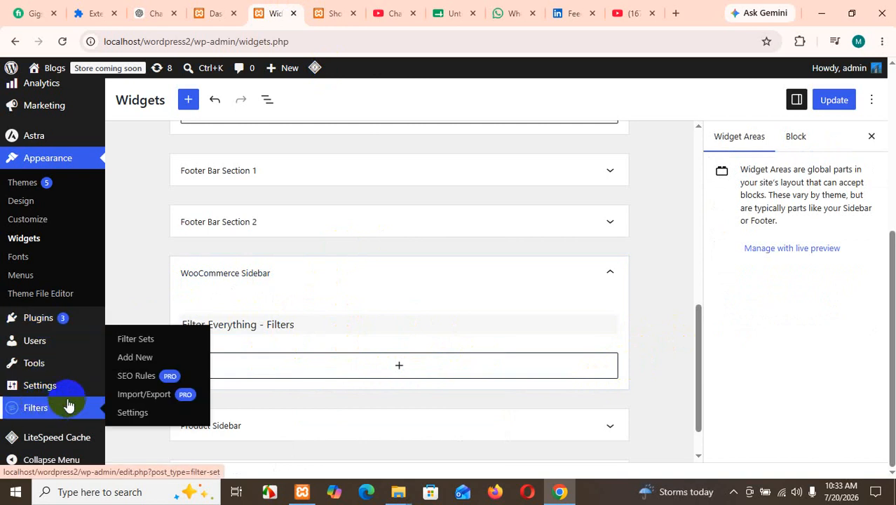
right_click(140, 343)
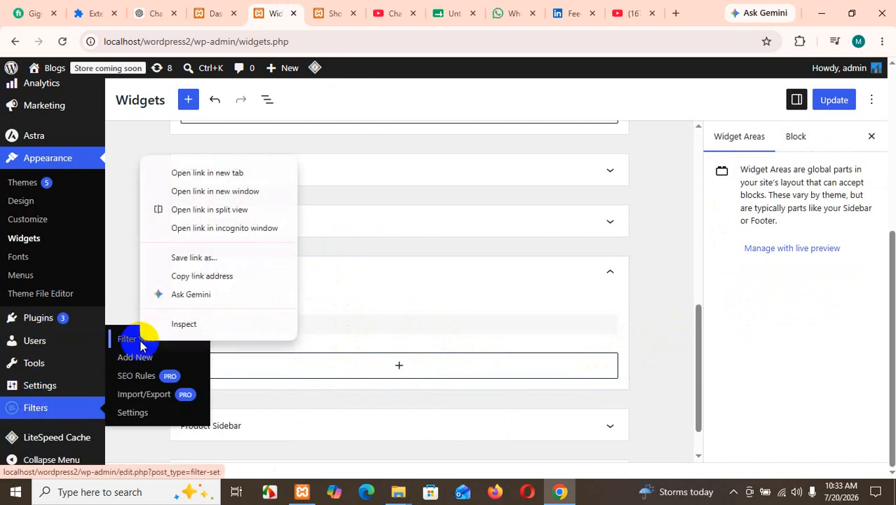
click(186, 173)
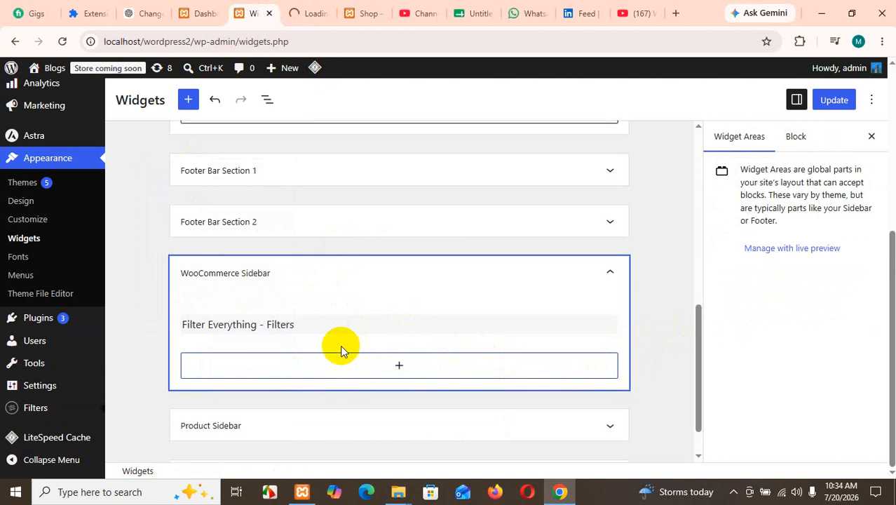
click(299, 7)
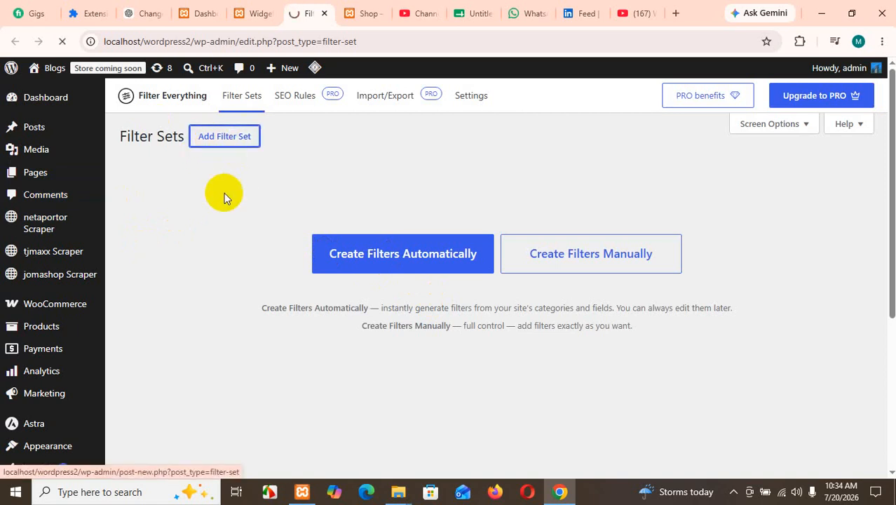
Create a filter set titled "Filters" for the Products post type and add a new filter to it.
click(216, 149)
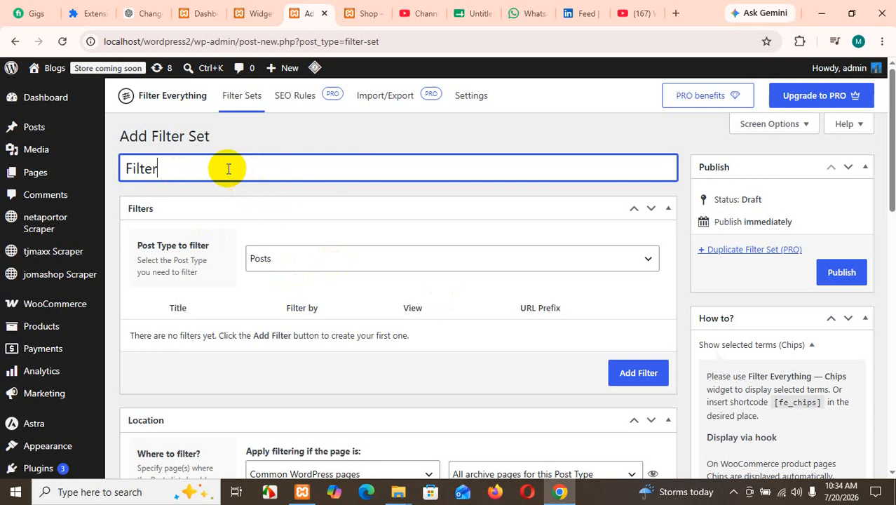
click(356, 259)
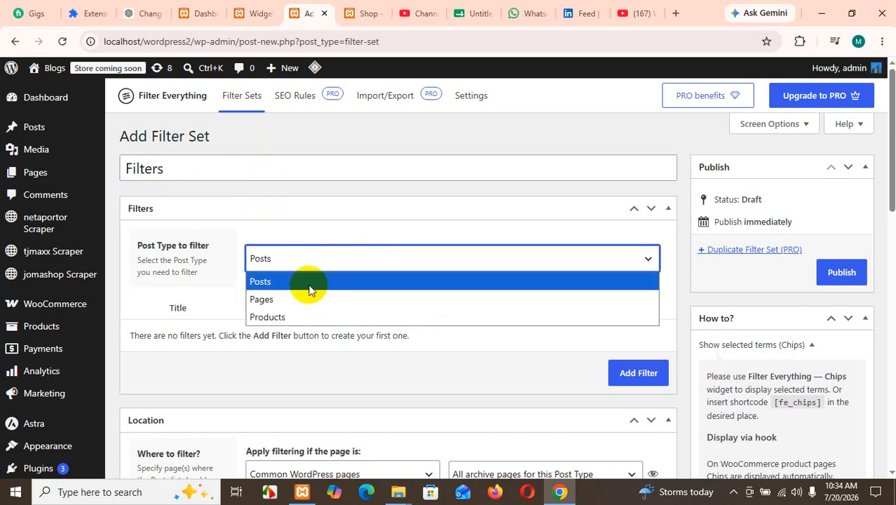
click(269, 317)
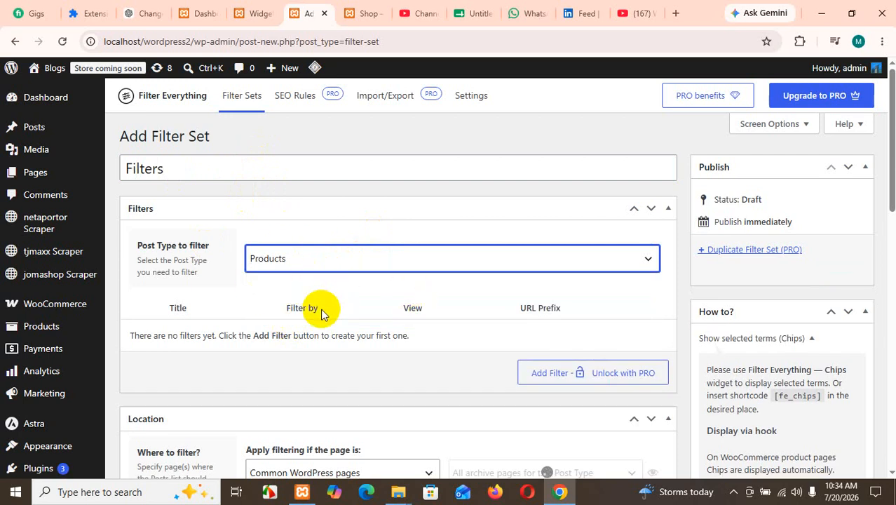
scroll(413, 282, down, 1)
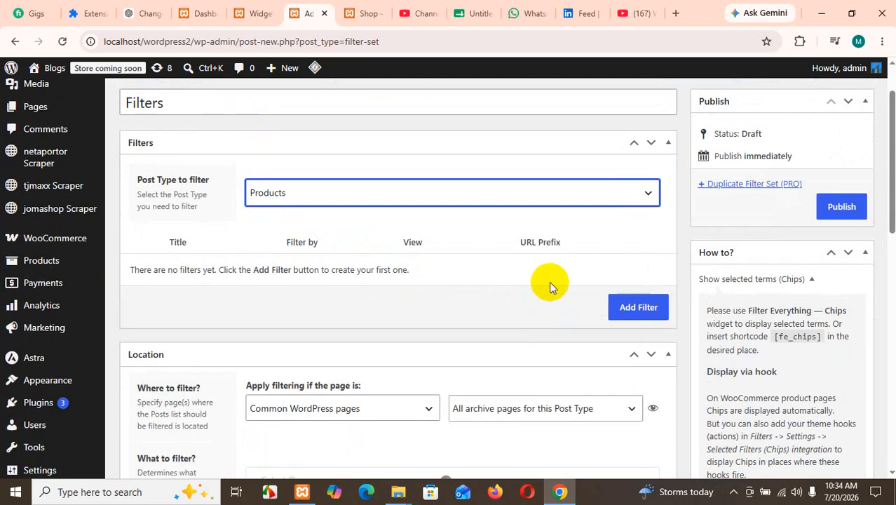
click(630, 307)
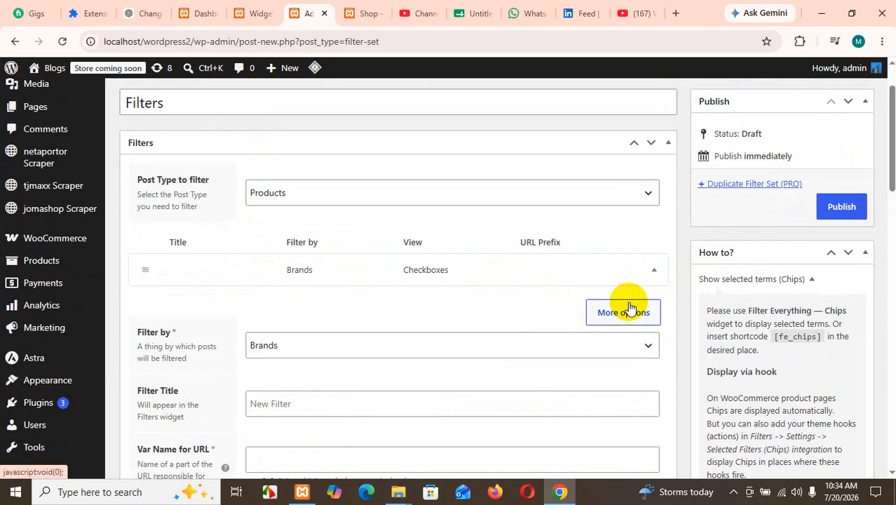
Set the new filter to filter products by Product Type.
click(441, 349)
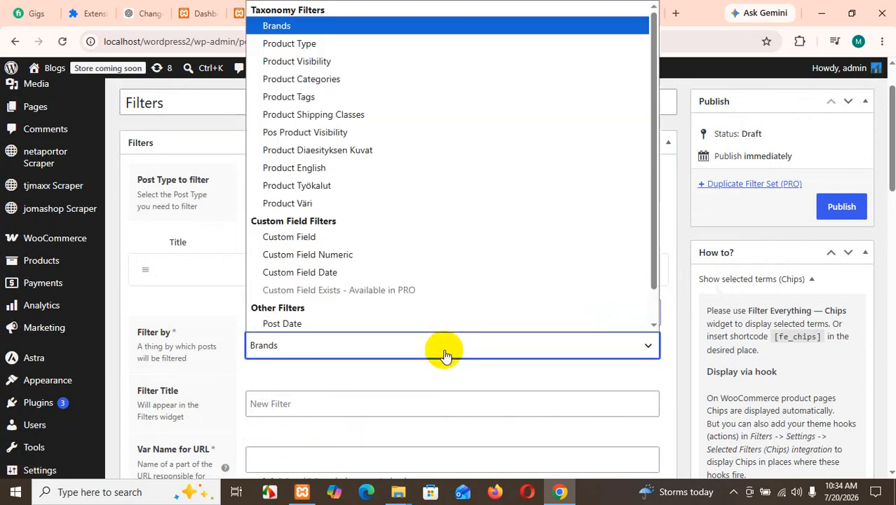
scroll(326, 63, down, 1)
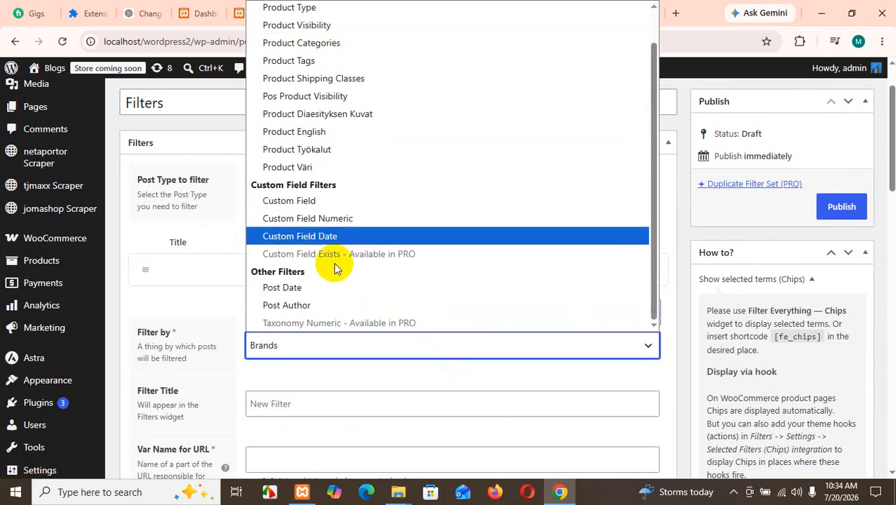
scroll(295, 175, up, 1)
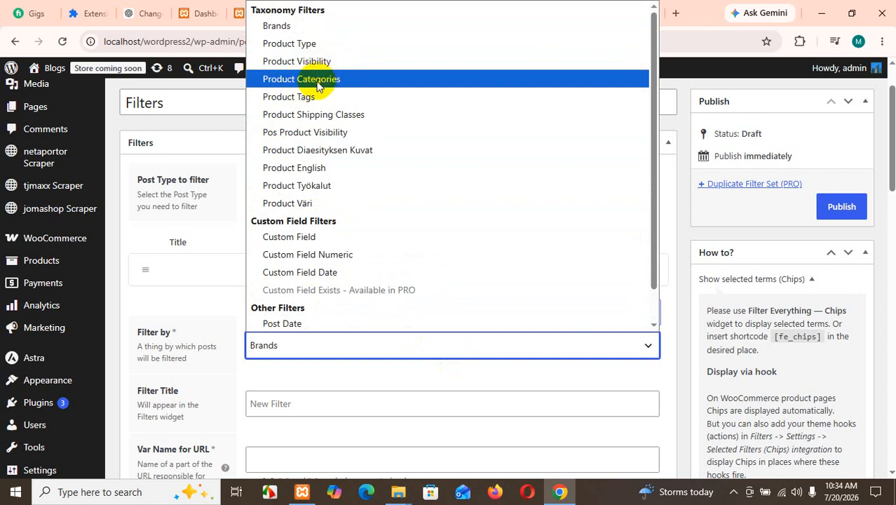
click(282, 45)
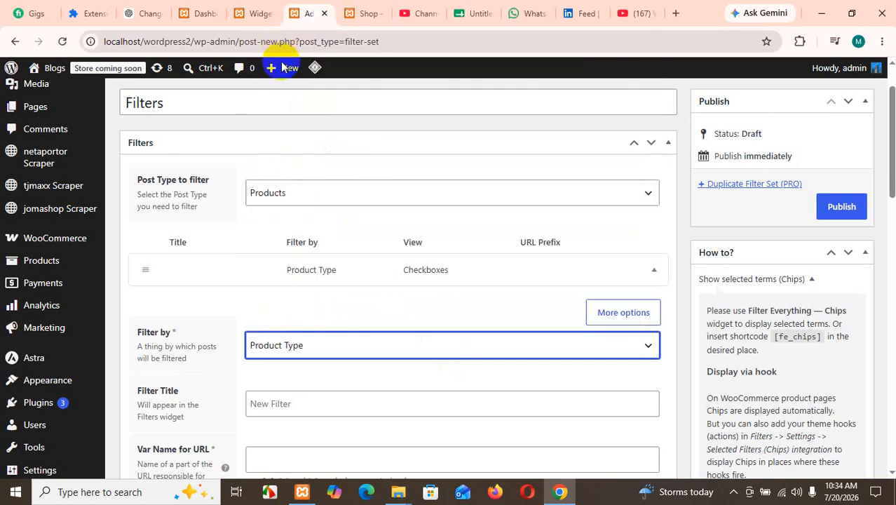
Examine the taxonomy, custom field and other options the new filter can filter by, keeping the current selection.
scroll(306, 299, down, 1)
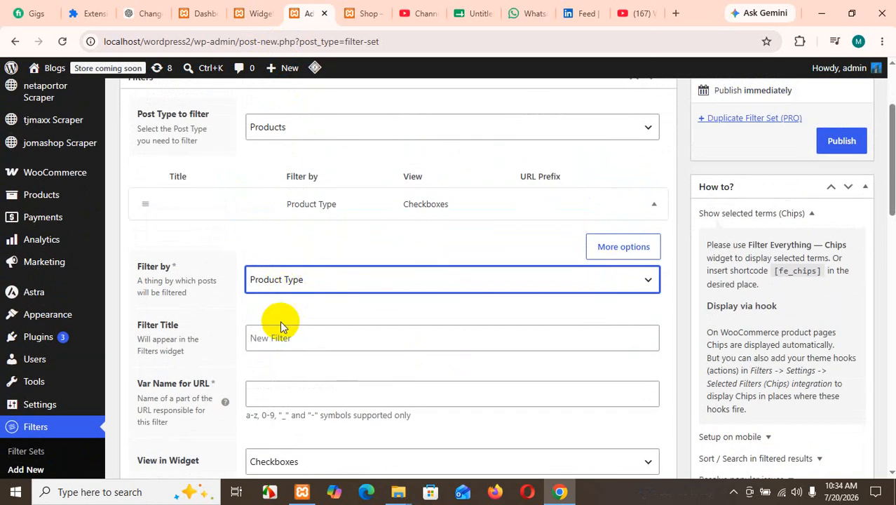
click(283, 338)
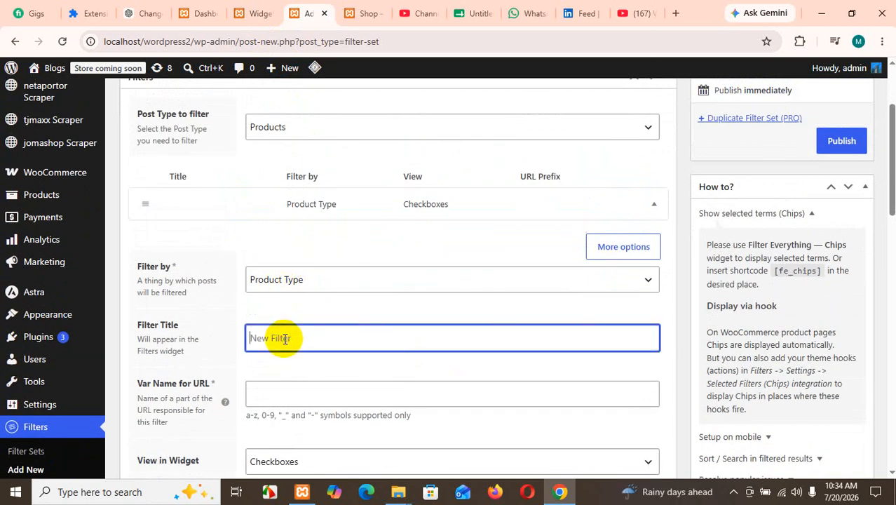
click(320, 285)
scroll(315, 147, down, 2)
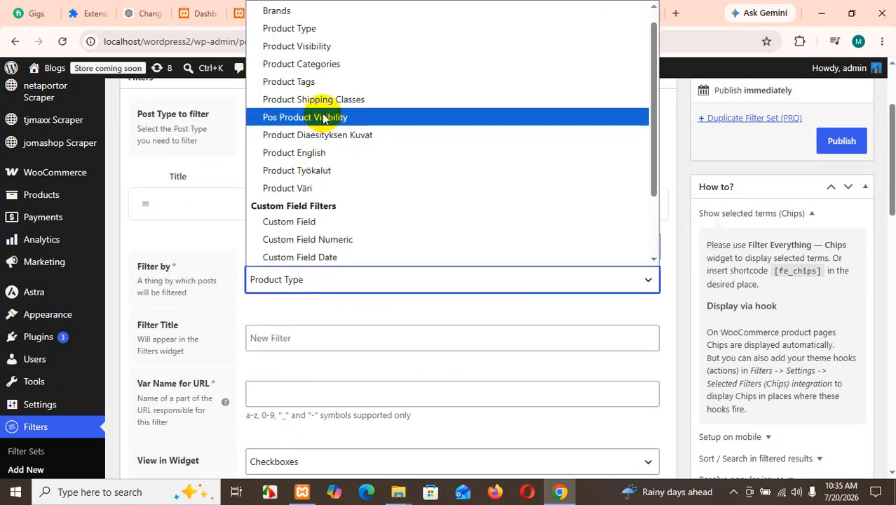
scroll(323, 119, up, 1)
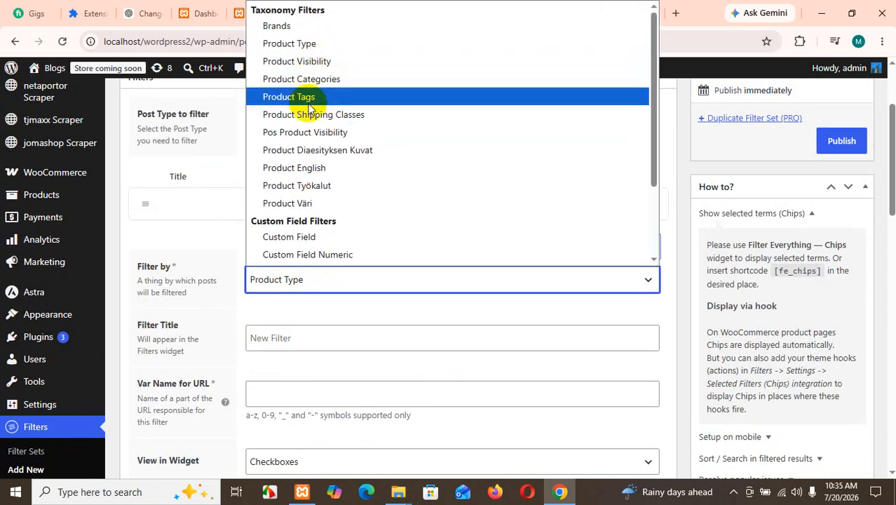
scroll(298, 223, down, 2)
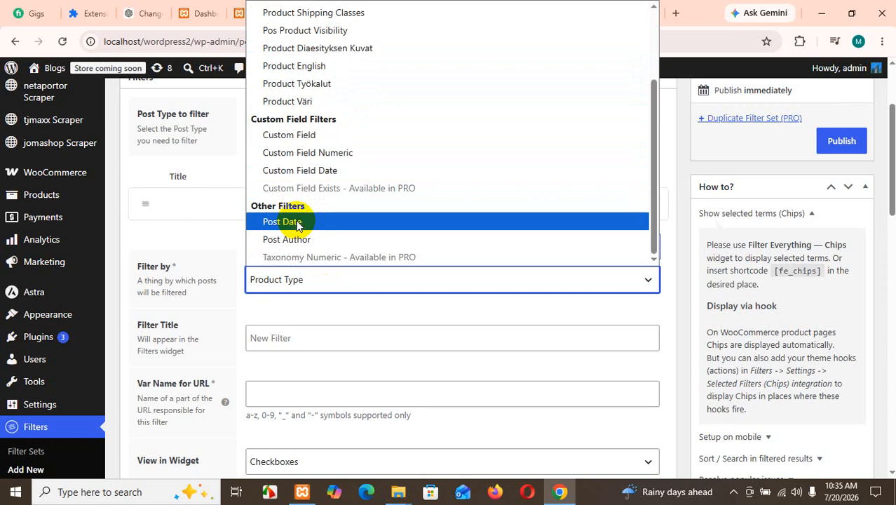
scroll(283, 137, up, 1)
scroll(294, 112, up, 1)
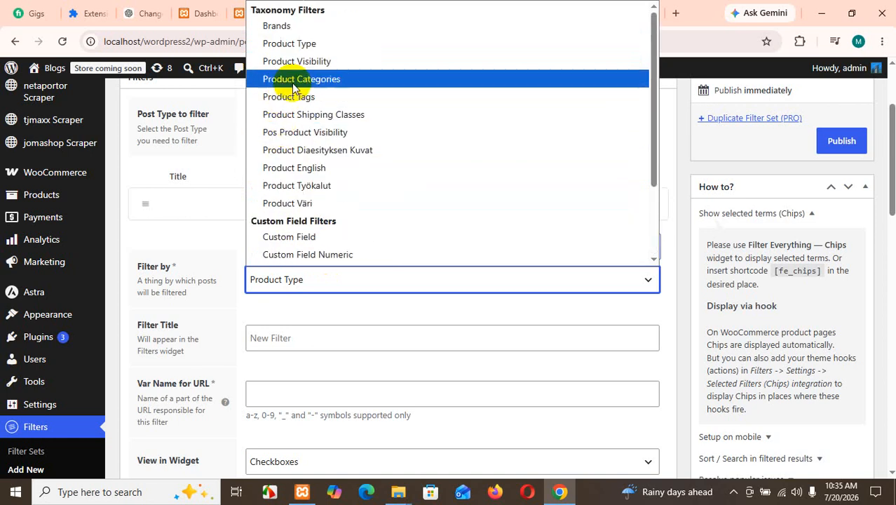
click(380, 348)
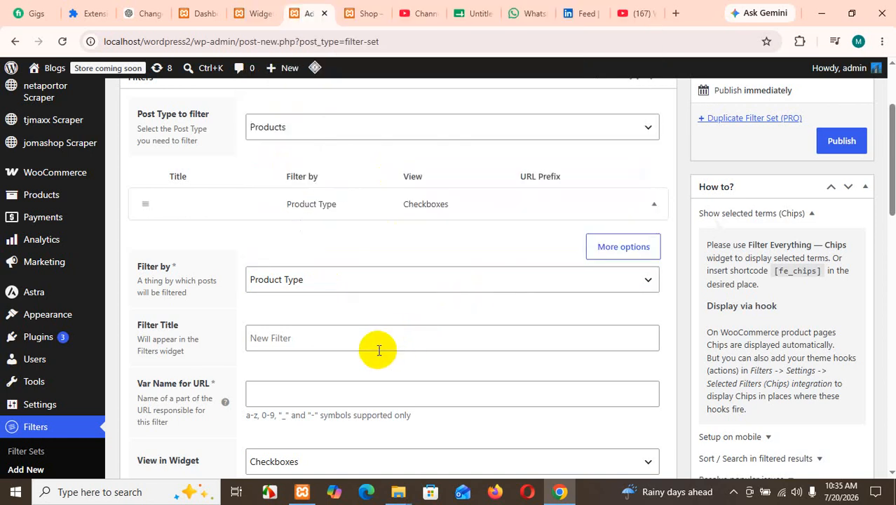
Title the Product Type filter "Types", set its URL variable name to "-types" and choose Checkboxes as its widget view.
click(379, 348)
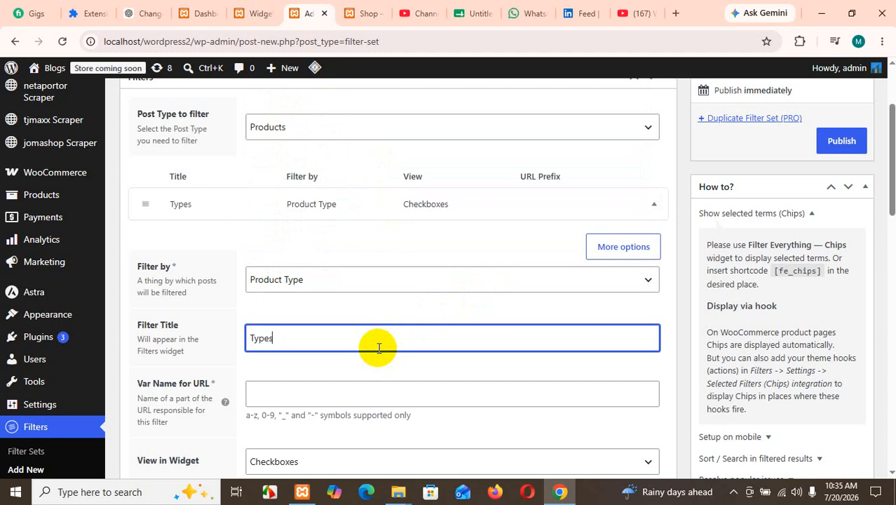
click(307, 397)
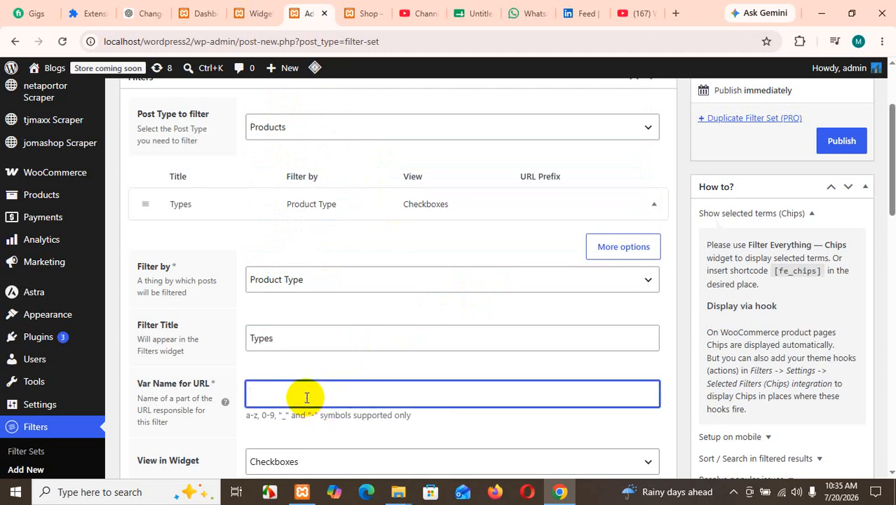
key(ctrl+minus)
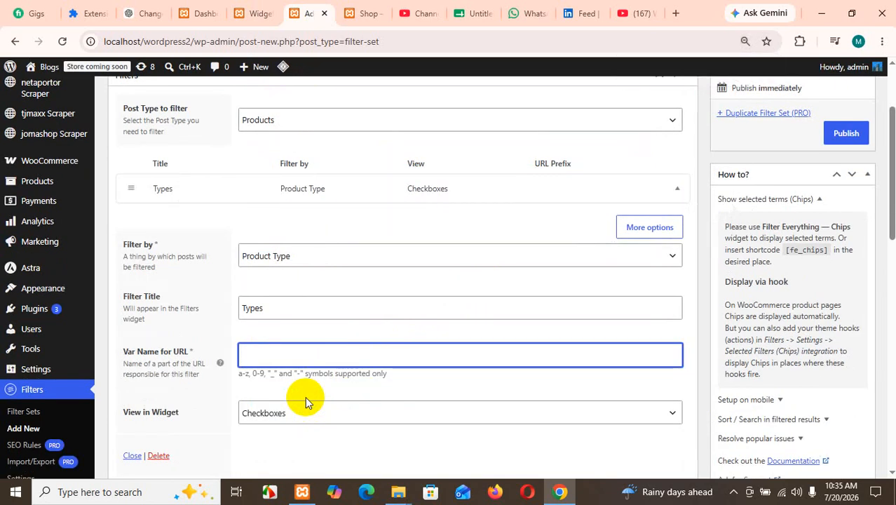
text(-typ)
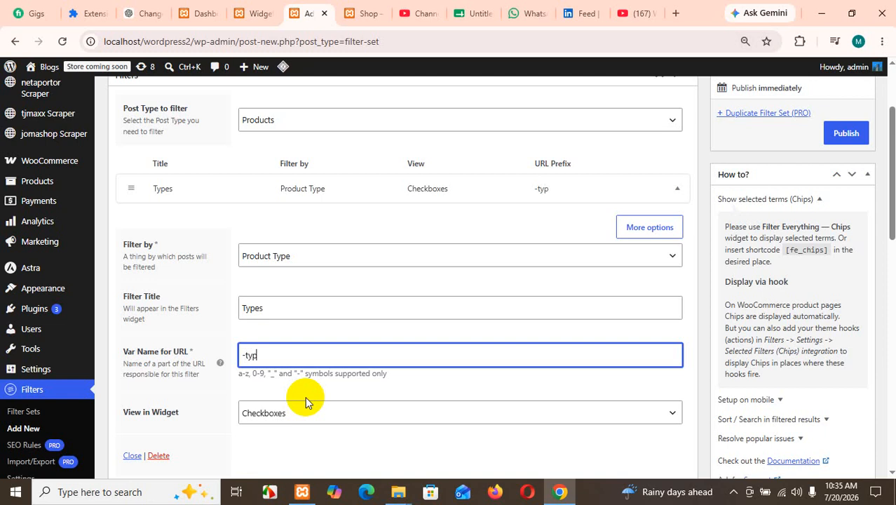
text(es)
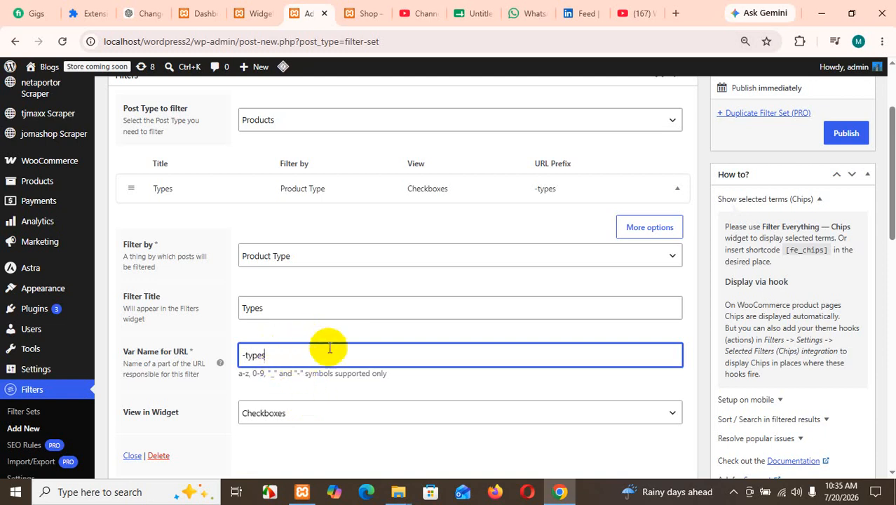
click(370, 415)
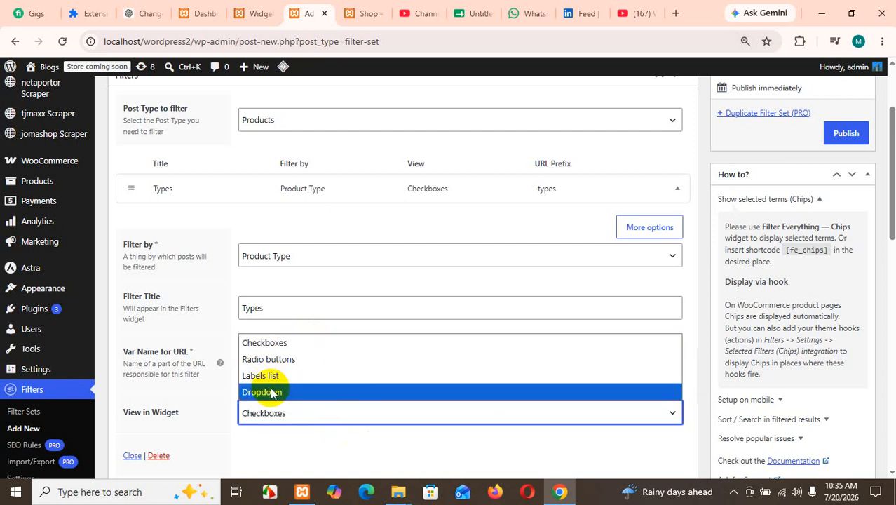
click(275, 351)
Add a second filter to the set and make it filter by Custom Field Numeric.
scroll(254, 410, down, 2)
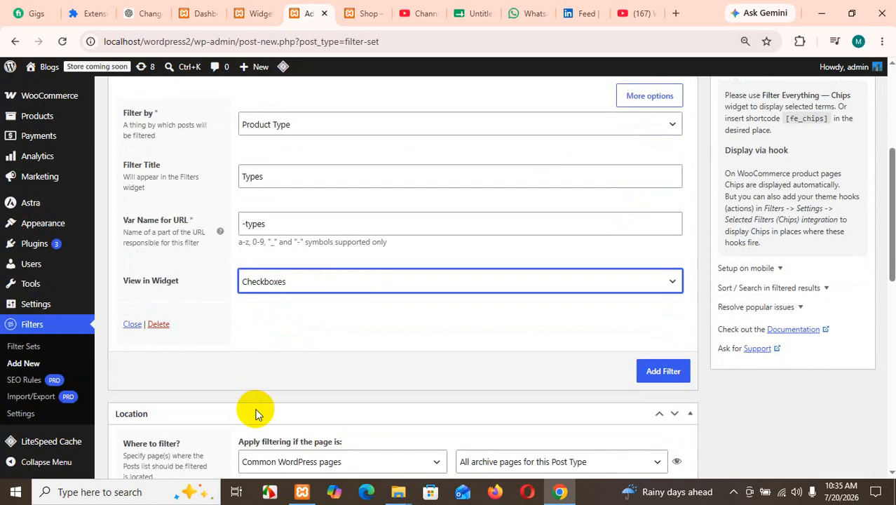
click(650, 366)
scroll(648, 339, down, 5)
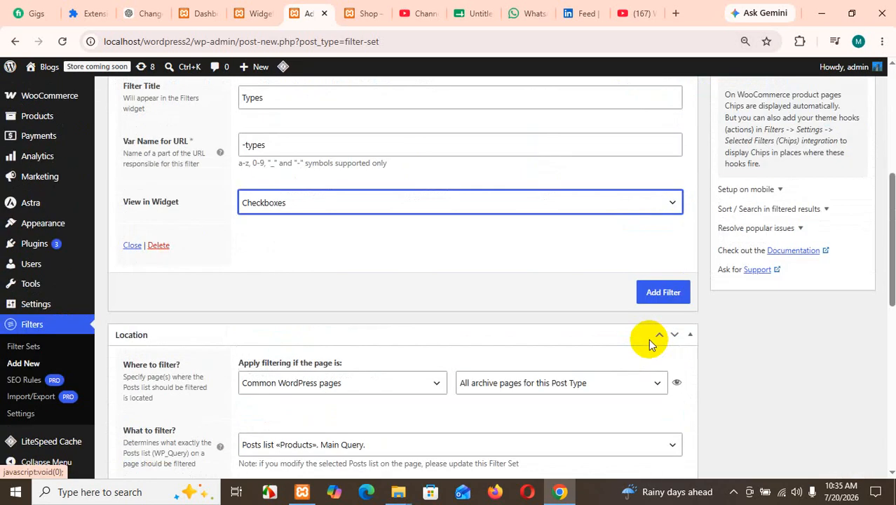
click(660, 293)
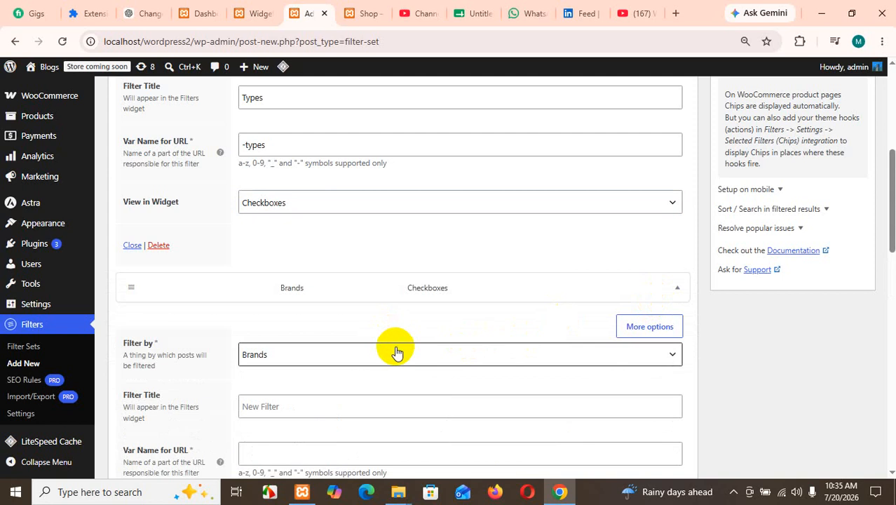
click(397, 352)
click(282, 45)
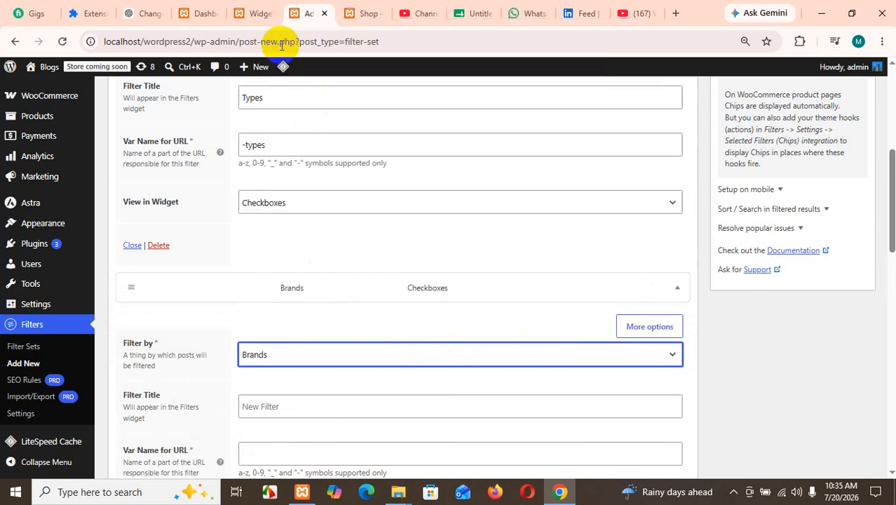
click(328, 412)
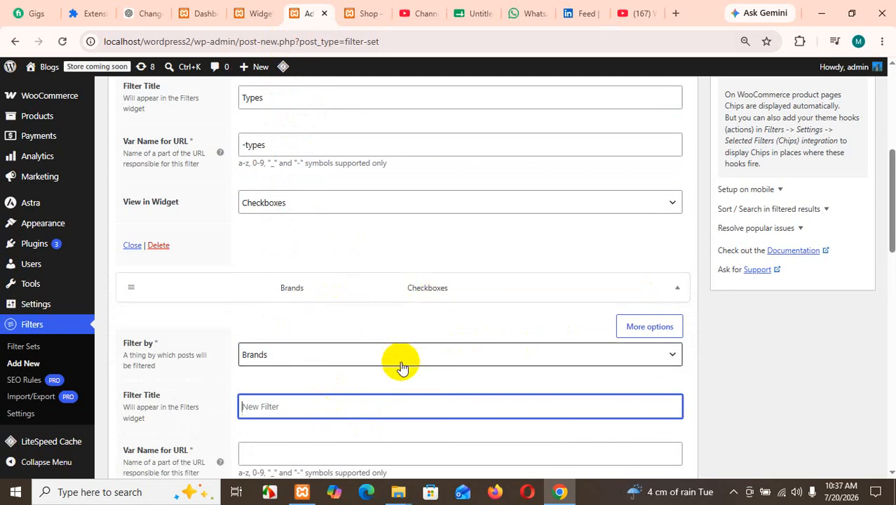
click(370, 355)
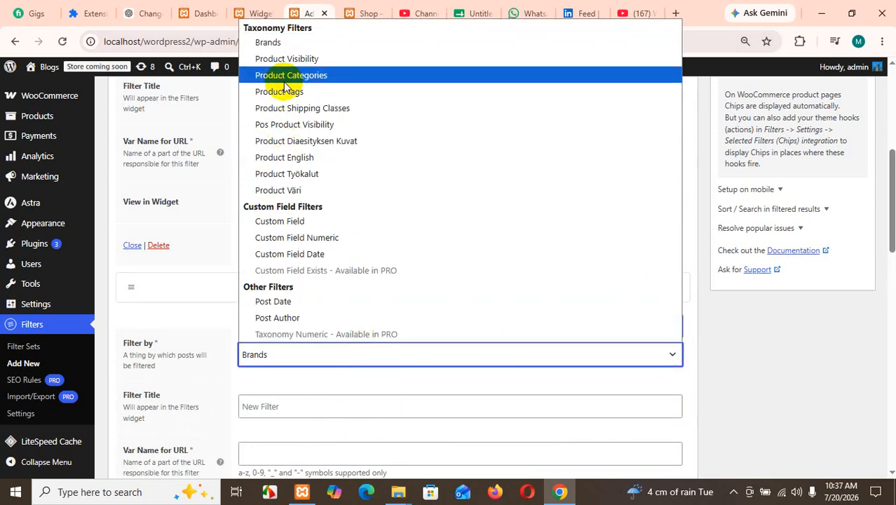
click(301, 237)
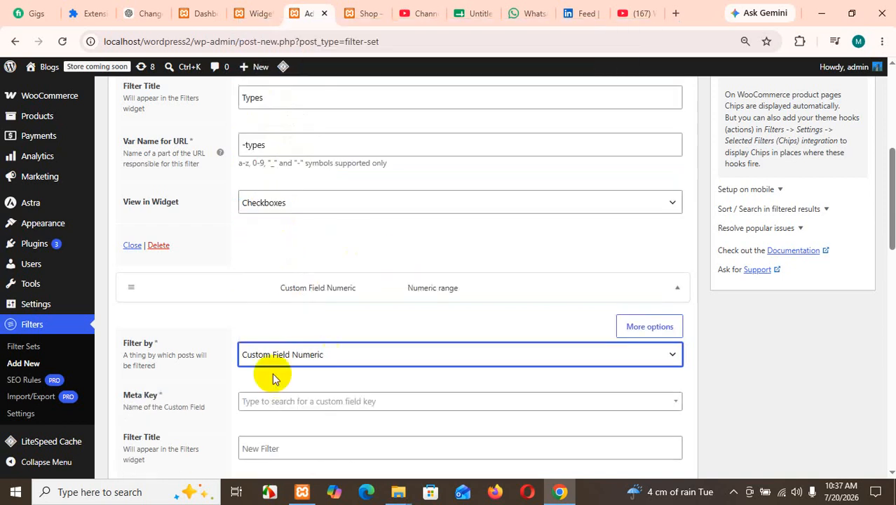
Set the numeric filter's meta key to _price, the option for filtering by product price.
click(335, 414)
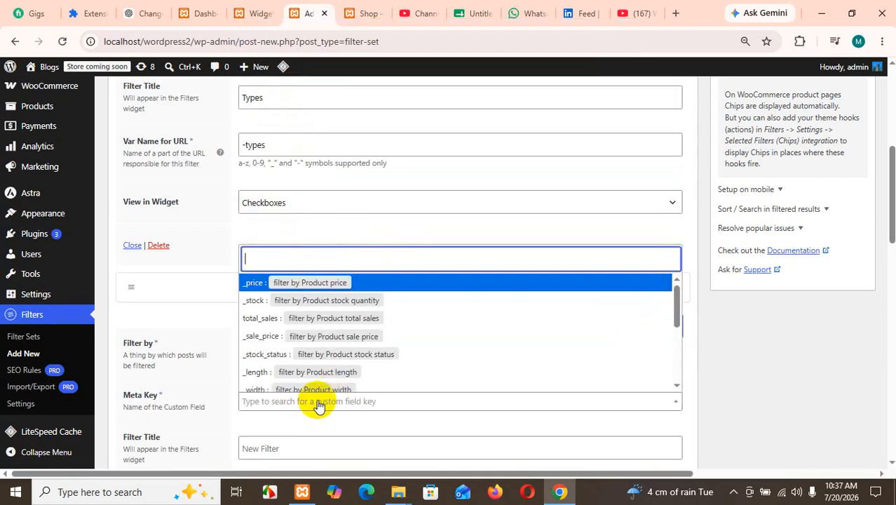
click(316, 282)
click(258, 399)
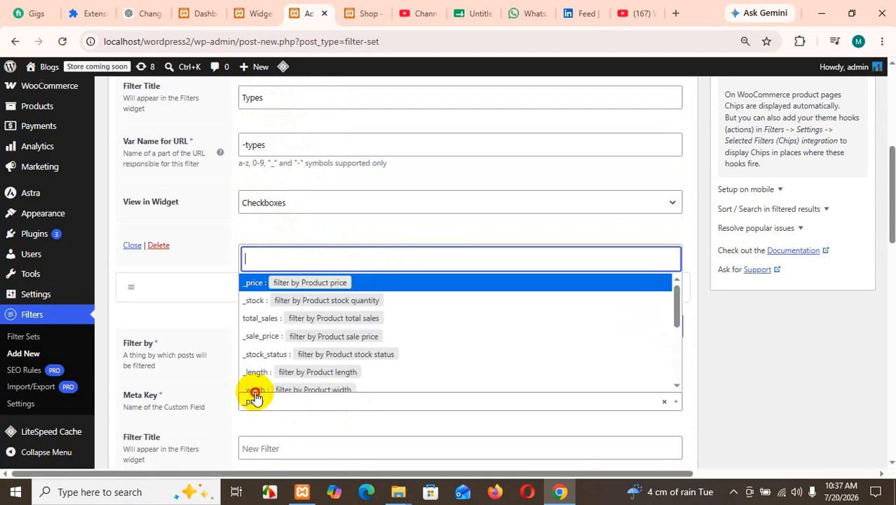
click(282, 411)
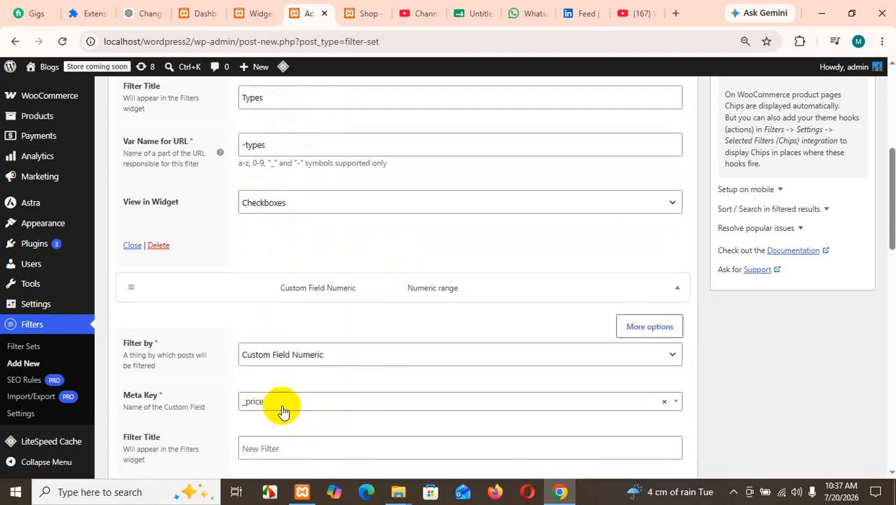
scroll(290, 436, down, 1)
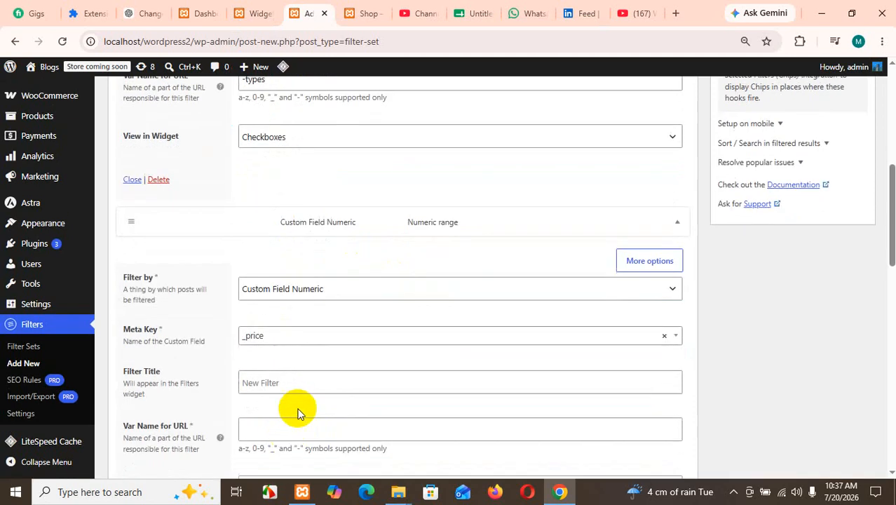
click(275, 338)
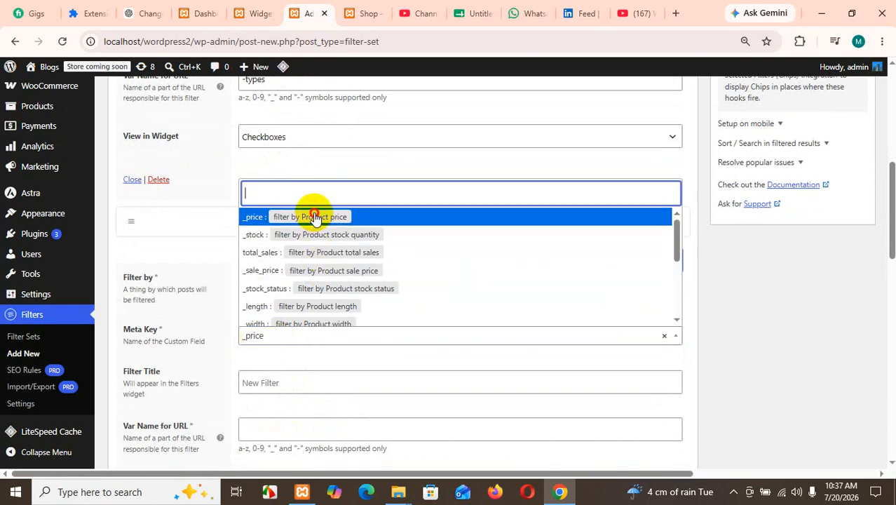
click(319, 218)
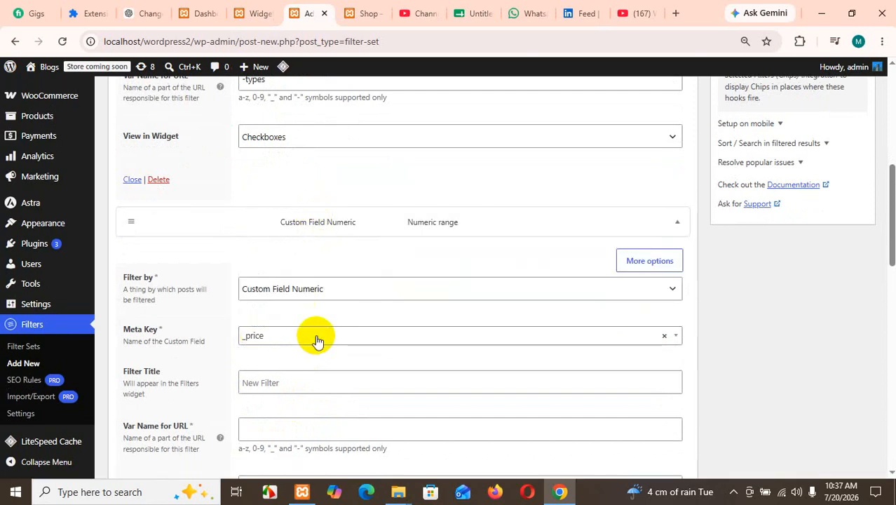
click(249, 341)
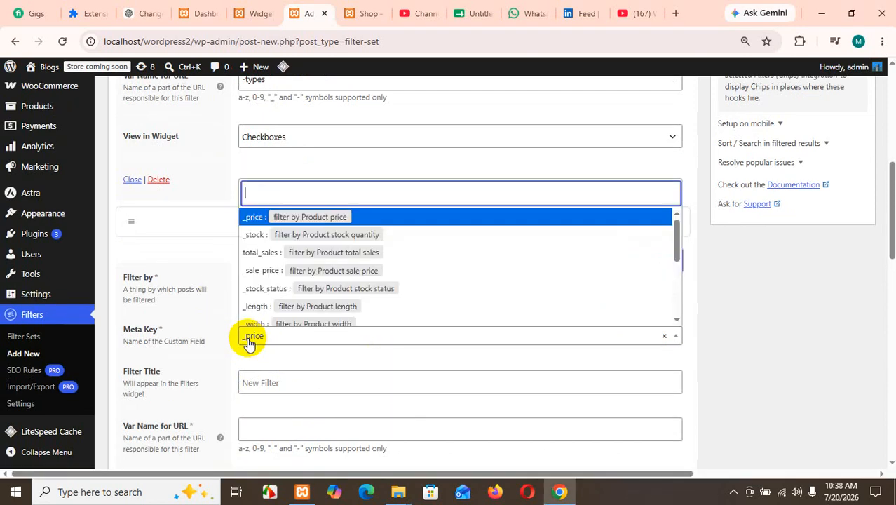
click(250, 340)
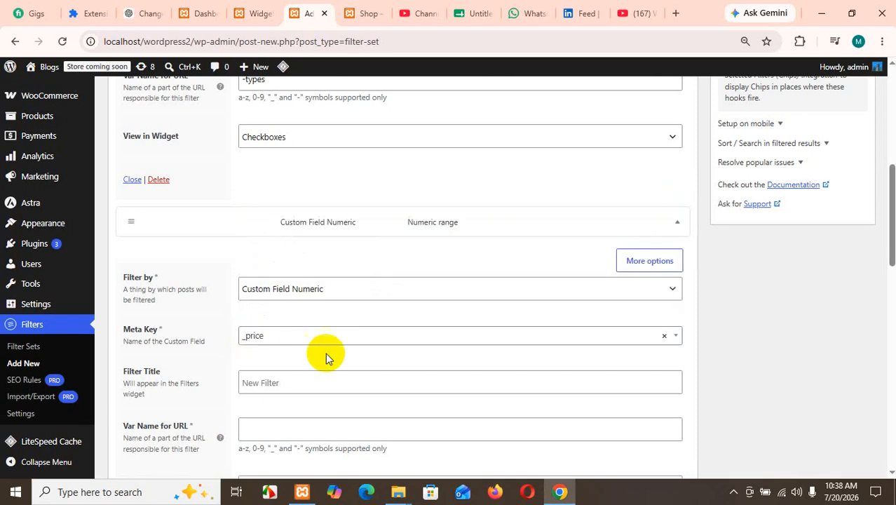
Title the numeric filter "Filter by price" and set its URL variable name to "price".
click(318, 385)
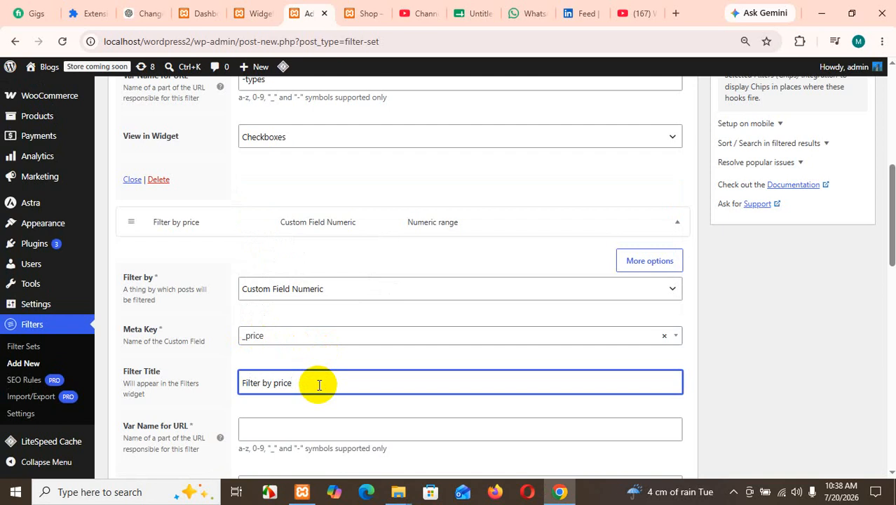
click(365, 425)
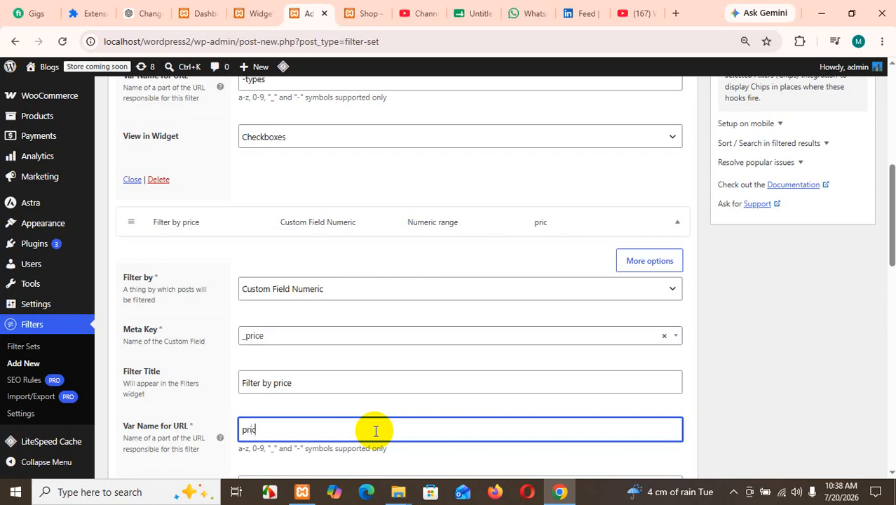
scroll(300, 351, up, 3)
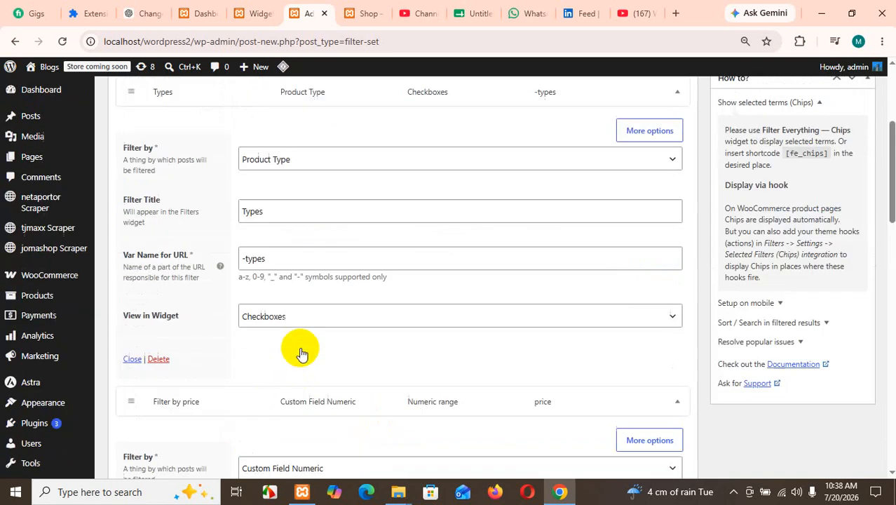
Review the Types and price filters in the new filter set and publish the set.
scroll(305, 313, down, 4)
scroll(387, 302, down, 2)
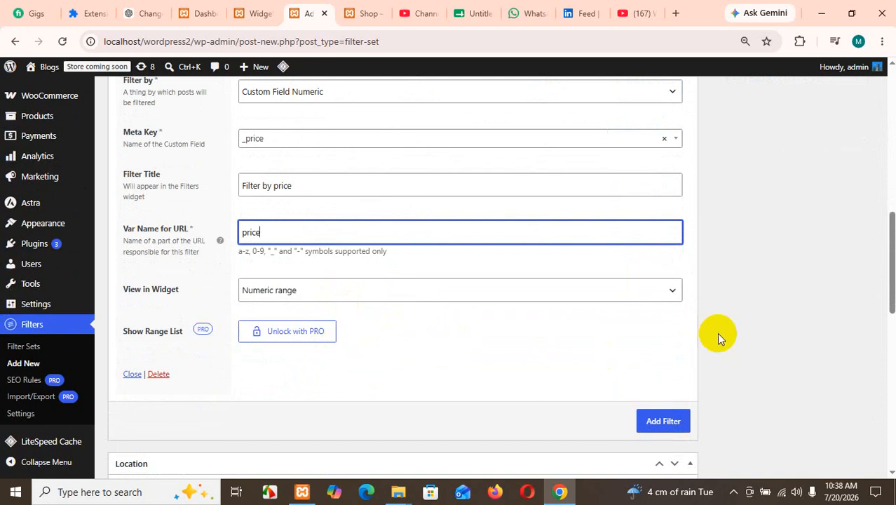
scroll(712, 343, up, 4)
scroll(712, 343, down, 4)
click(661, 425)
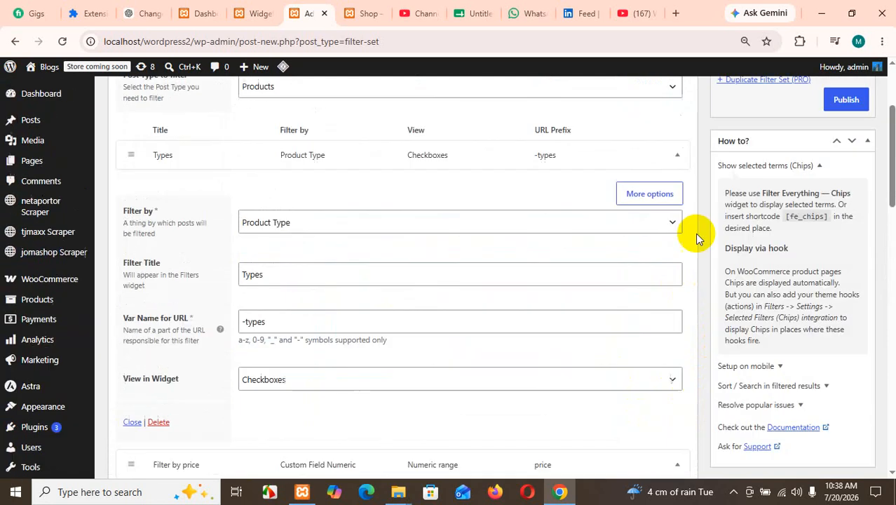
scroll(695, 233, up, 3)
click(845, 252)
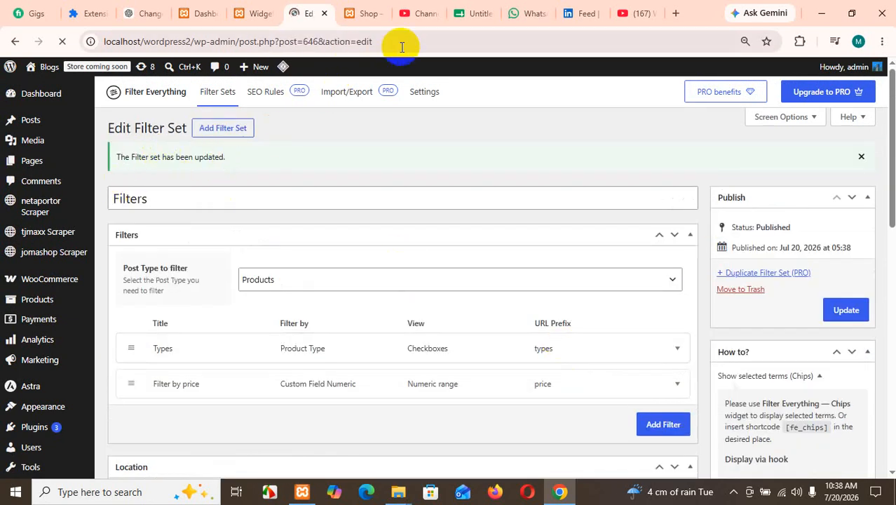
Switch to the shop page and examine its sidebar filters and product listing.
click(356, 13)
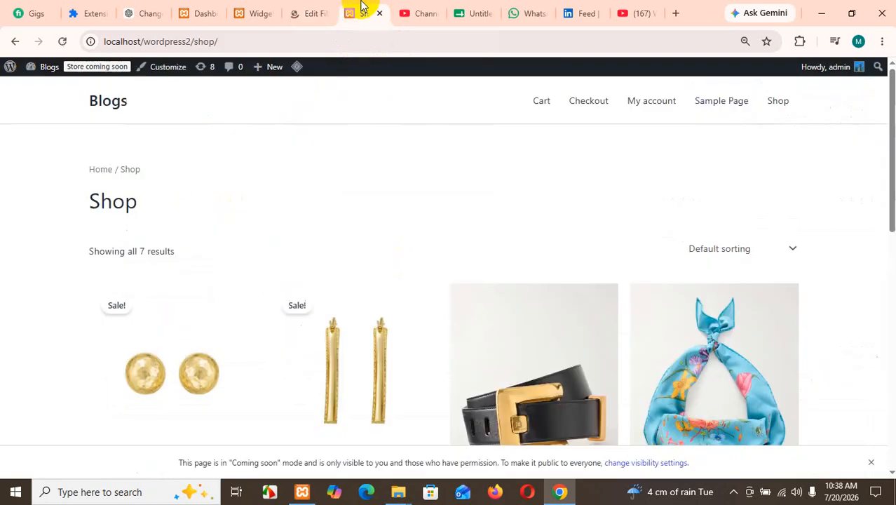
scroll(251, 197, down, 5)
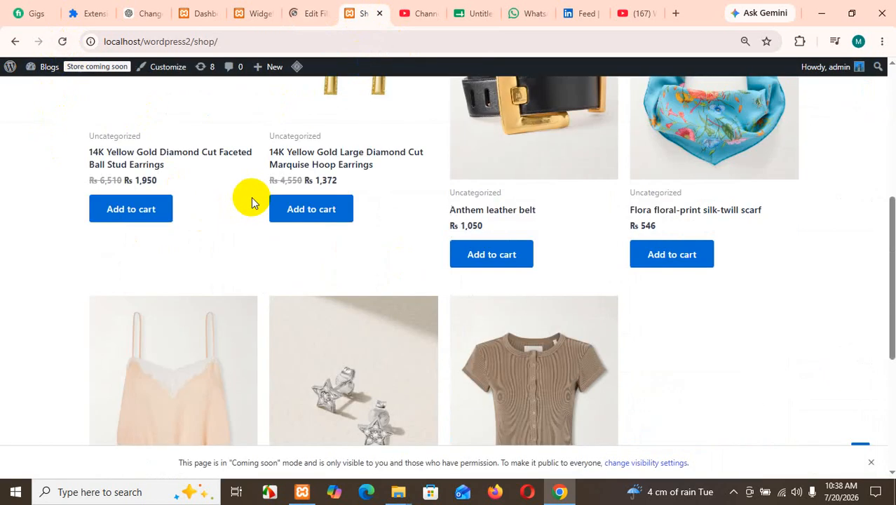
scroll(251, 197, up, 5)
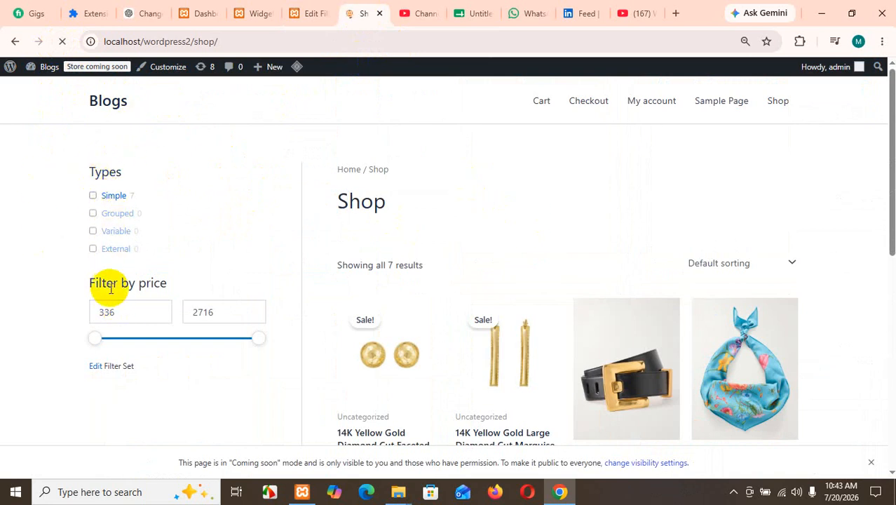
scroll(284, 291, down, 5)
scroll(277, 224, up, 5)
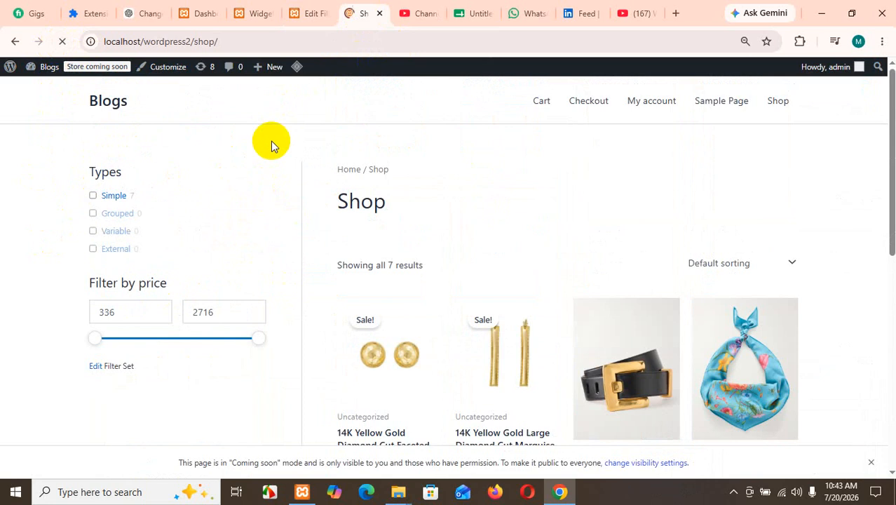
Return to the published filter set and add a third filter that filters by Product Categories.
click(306, 13)
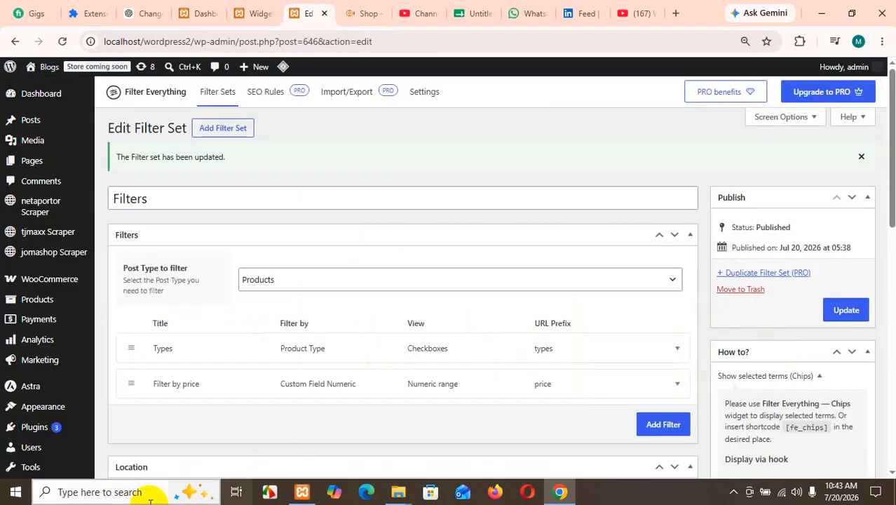
click(663, 427)
scroll(307, 415, down, 1)
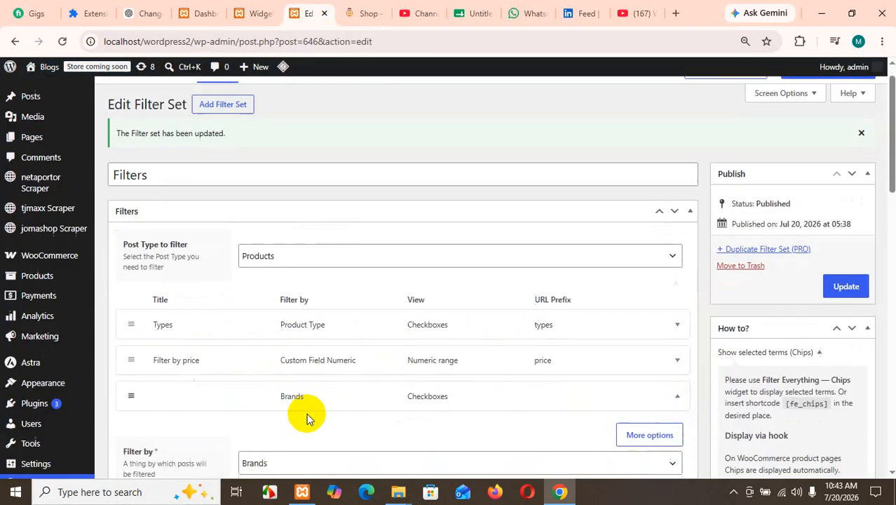
scroll(458, 389, down, 1)
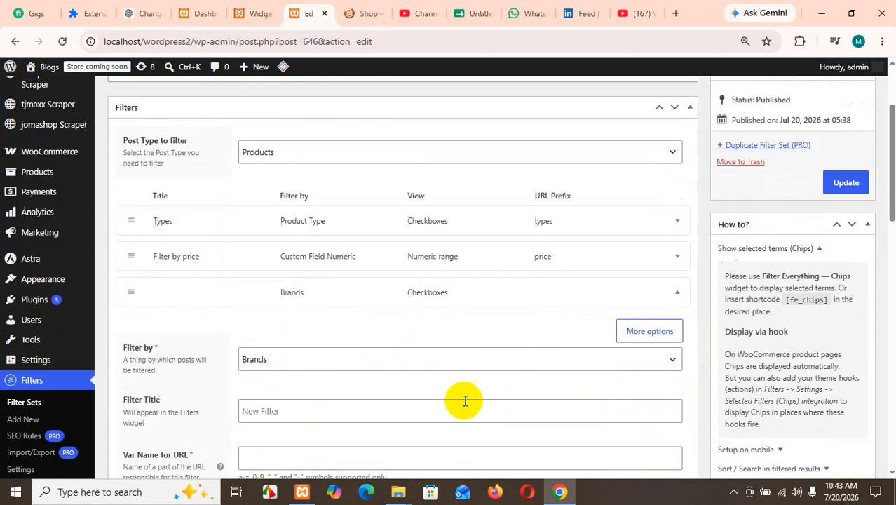
click(311, 356)
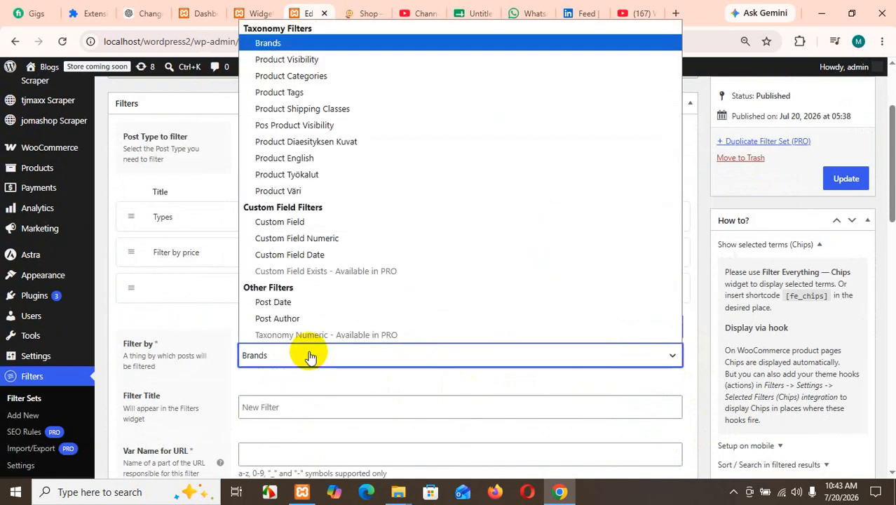
click(280, 76)
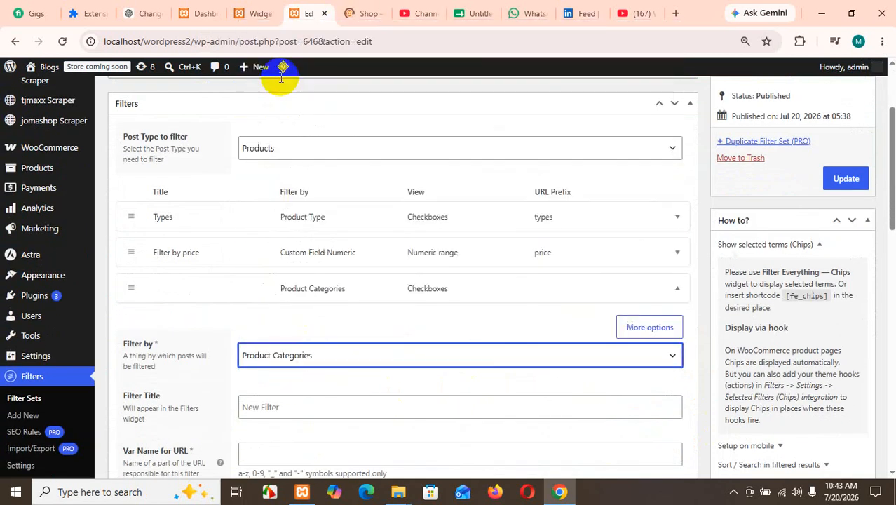
Title the Product Categories filter "categories" and set its URL variable name to "-categories".
click(300, 405)
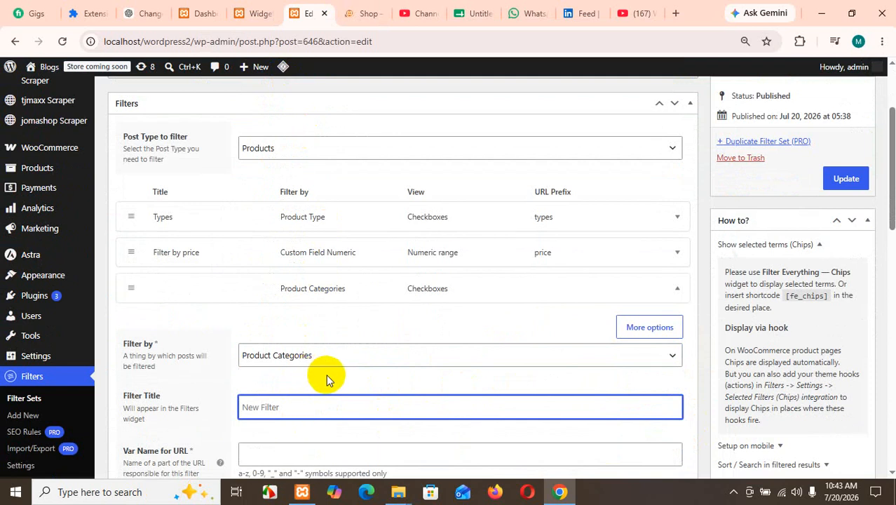
scroll(327, 330, down, 2)
text(categories)
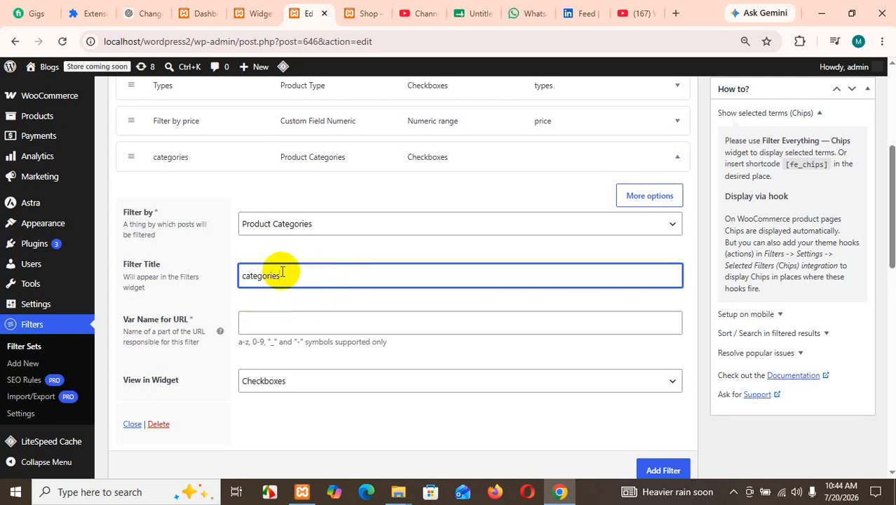
drag(282, 276, 228, 277)
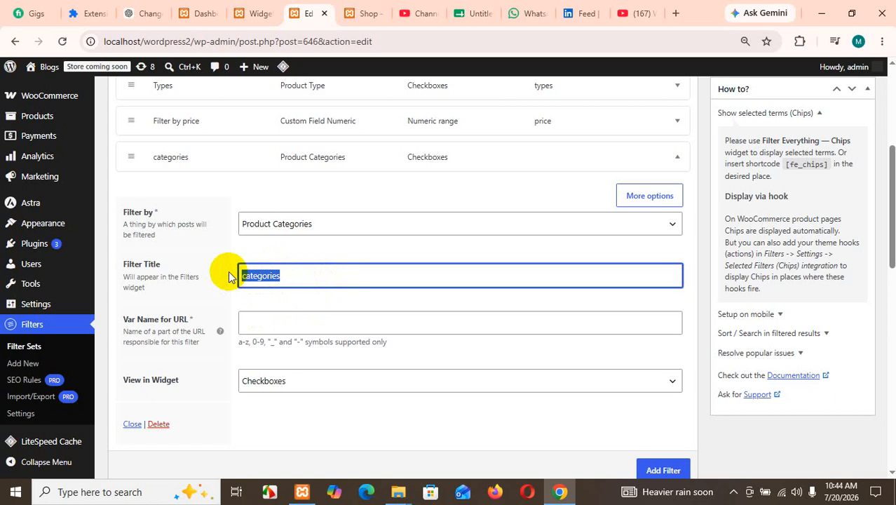
click(282, 324)
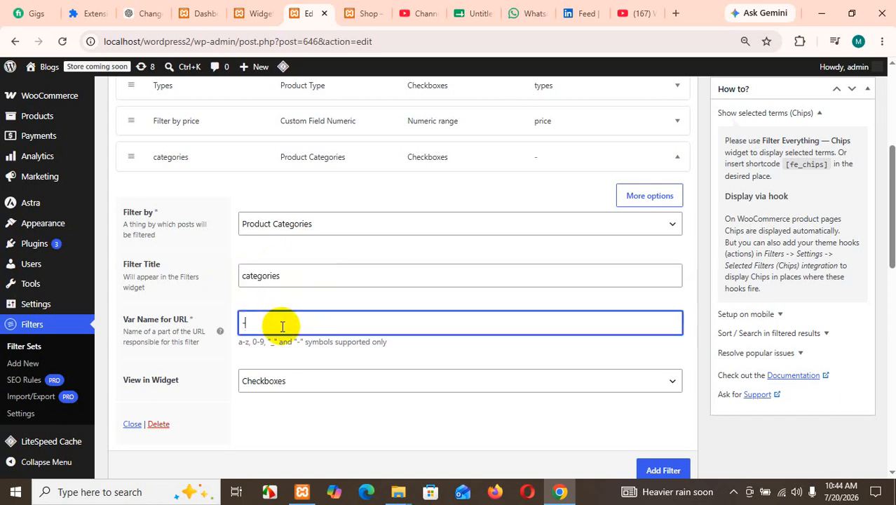
Set the categories filter's widget view to Dropdown and update the filter set.
click(324, 383)
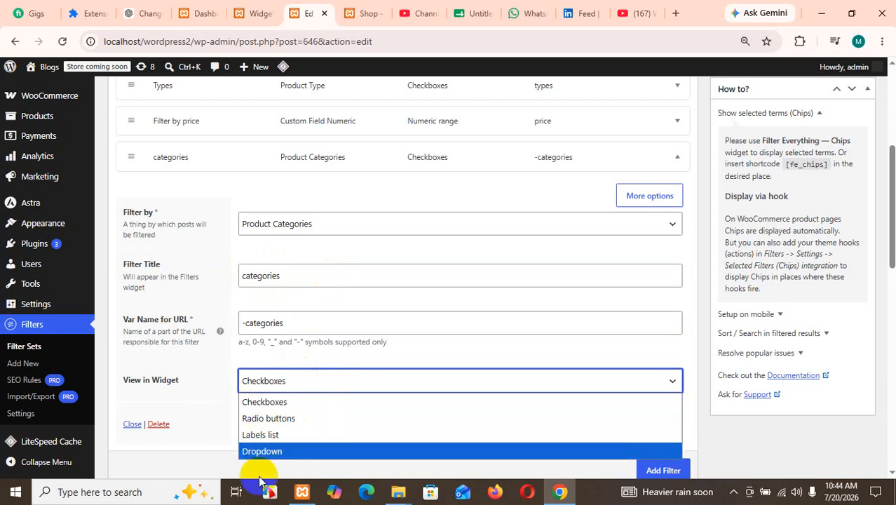
click(228, 452)
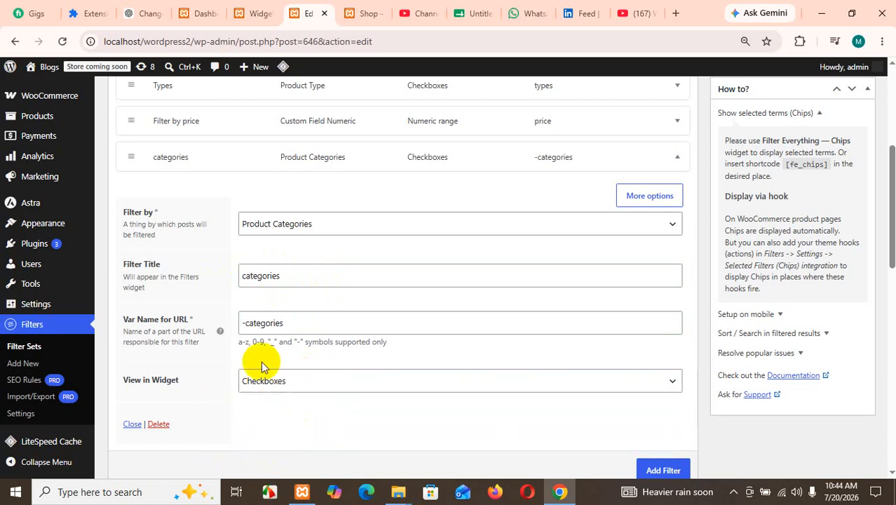
click(310, 381)
click(263, 451)
scroll(374, 381, down, 2)
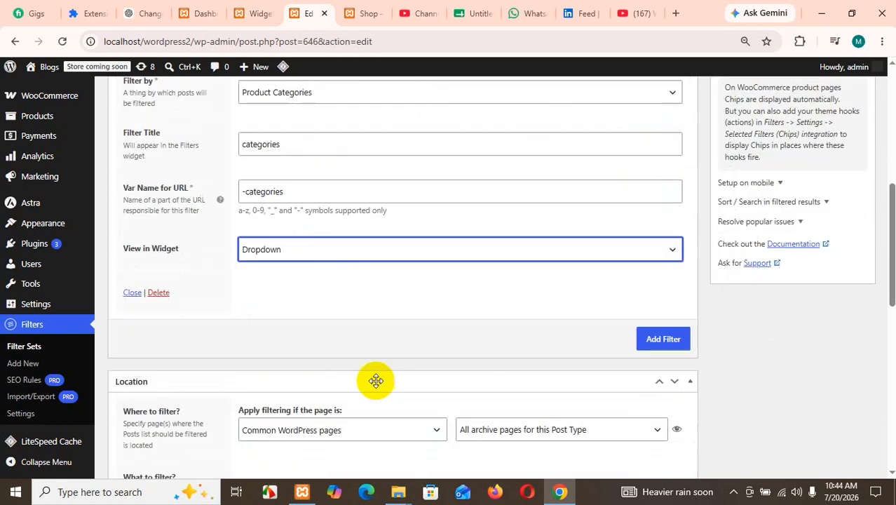
scroll(344, 234, up, 6)
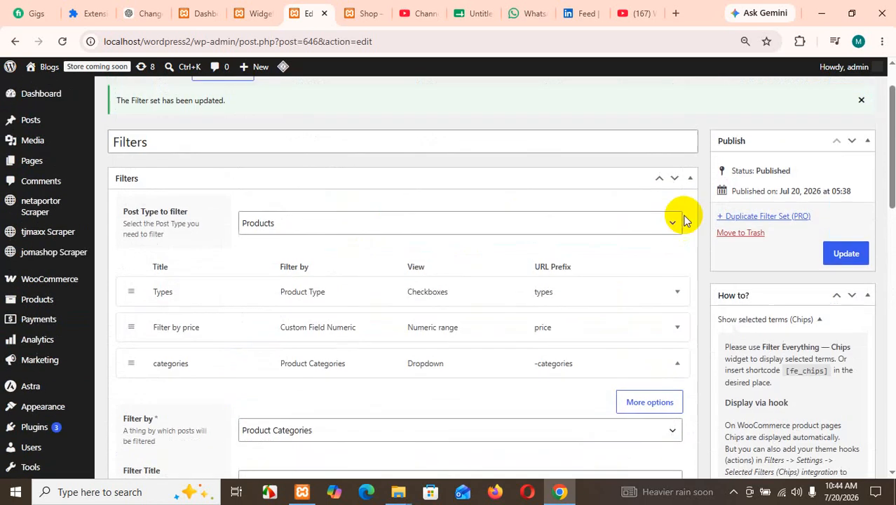
click(849, 313)
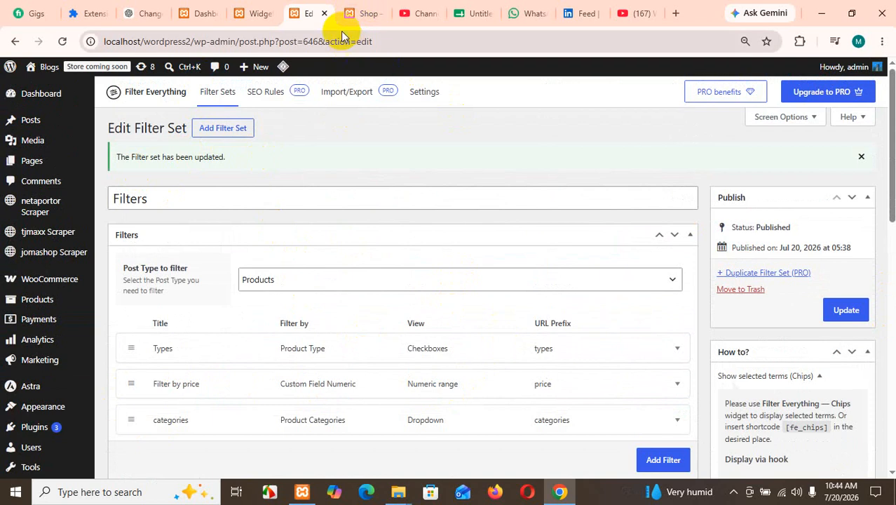
Reload the shop page and check how the categories filter appears in the sidebar.
click(359, 13)
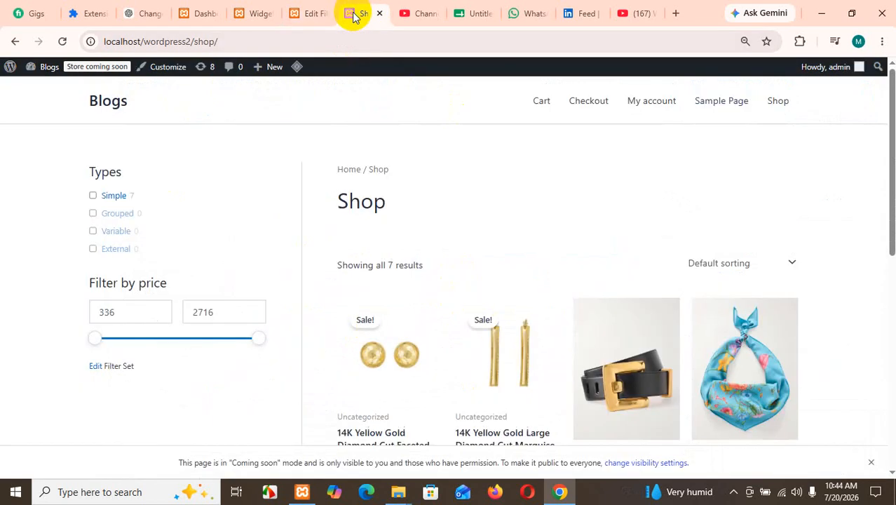
click(62, 41)
scroll(142, 310, down, 2)
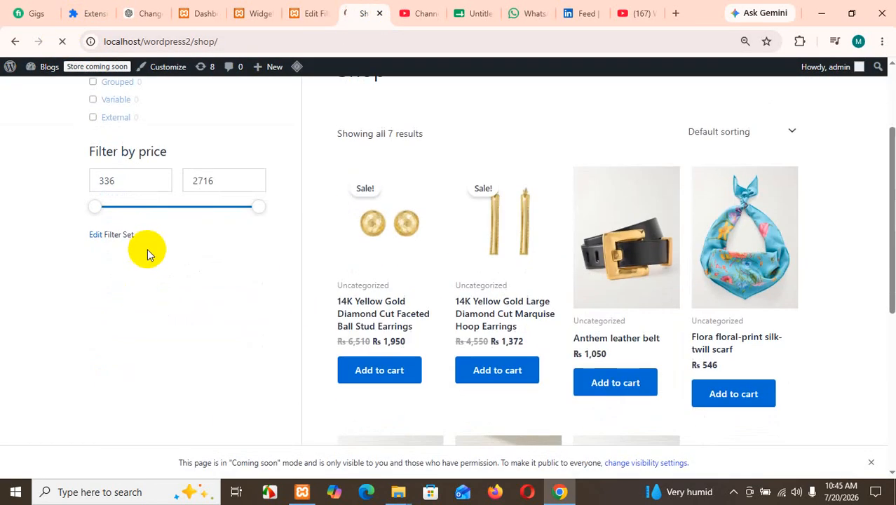
scroll(146, 266, up, 1)
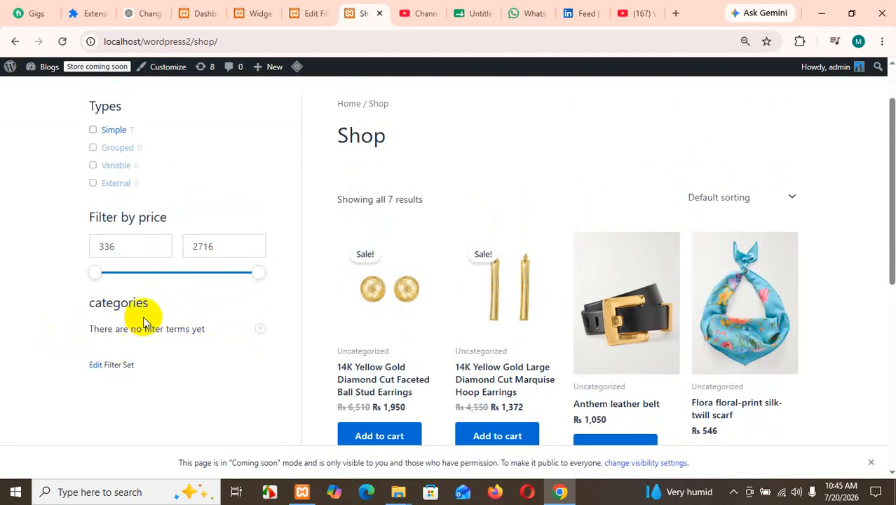
scroll(206, 352, up, 1)
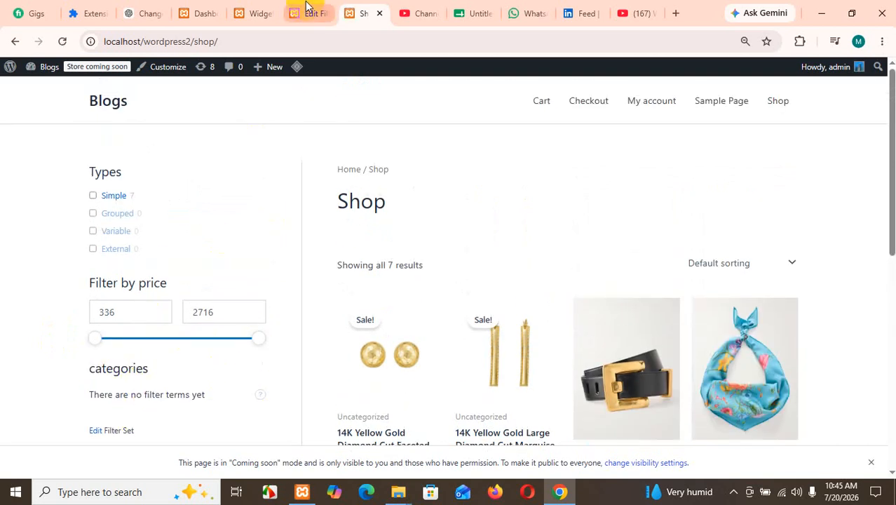
Compare the filter set's categories entry with the category labels of the products on the shop page.
click(324, 5)
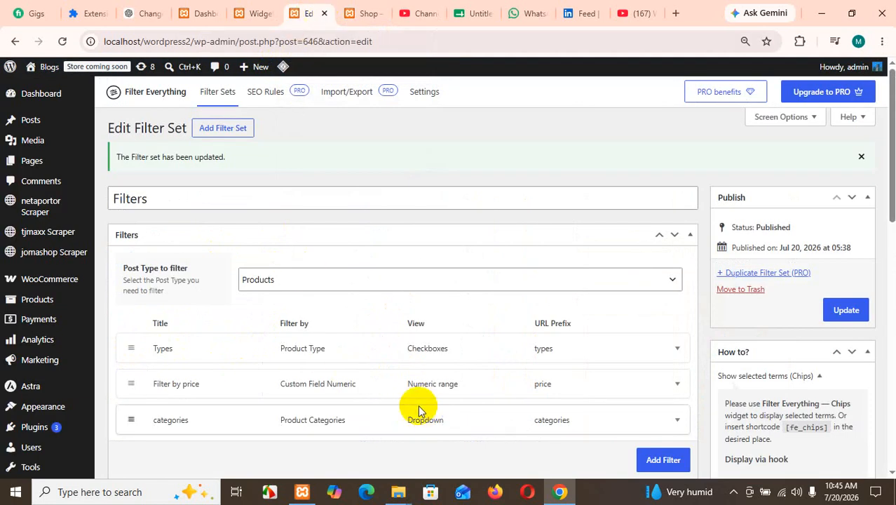
click(358, 13)
scroll(444, 366, down, 3)
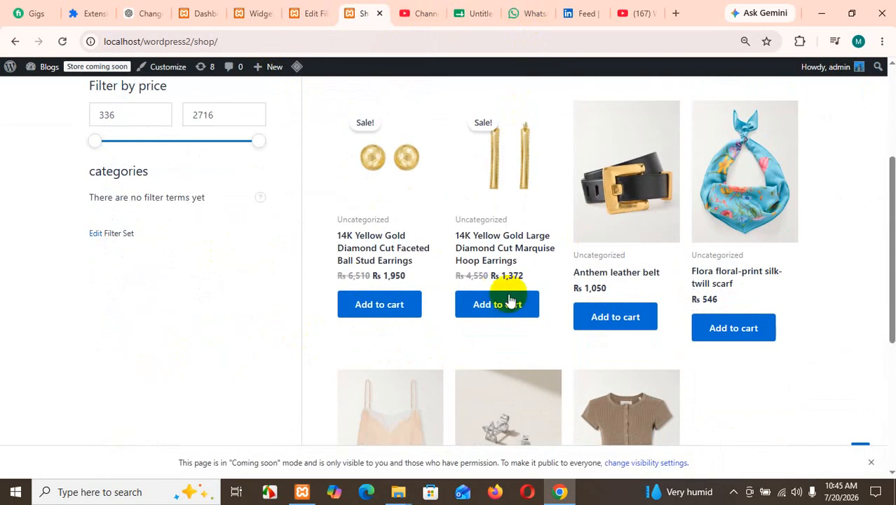
scroll(470, 411, down, 2)
scroll(411, 241, up, 2)
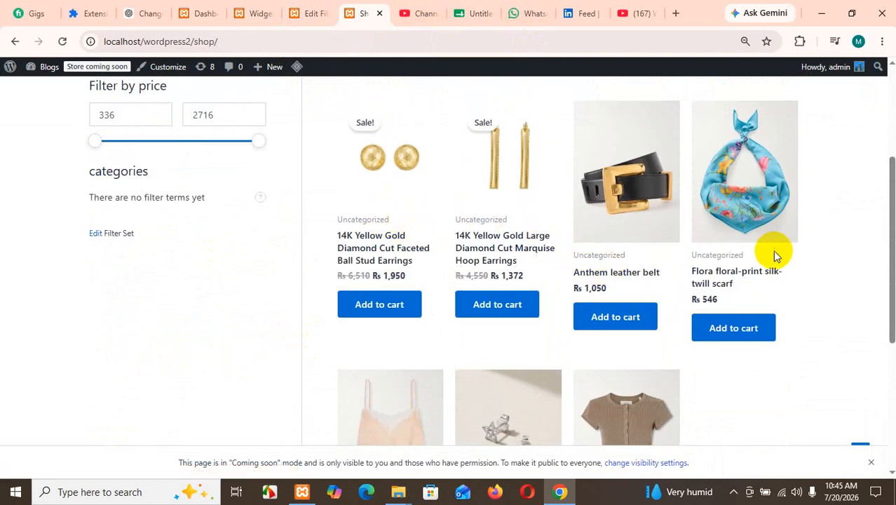
scroll(732, 272, down, 2)
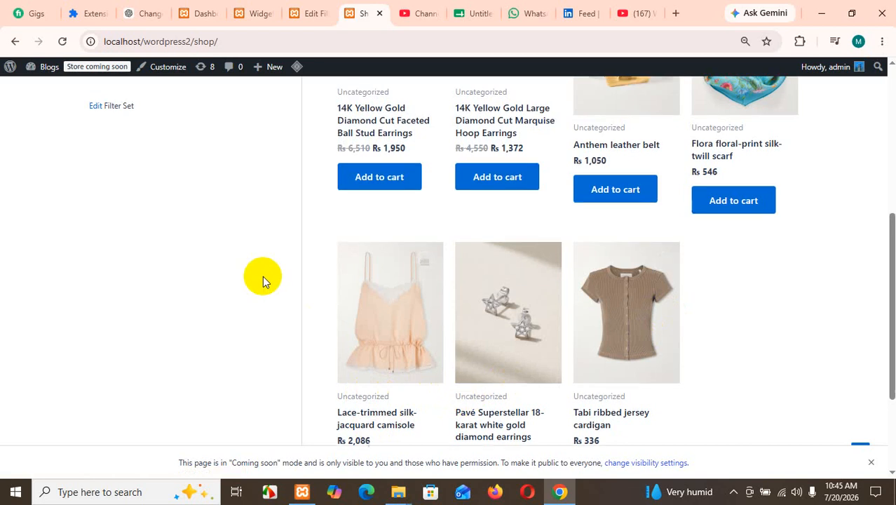
scroll(263, 276, up, 4)
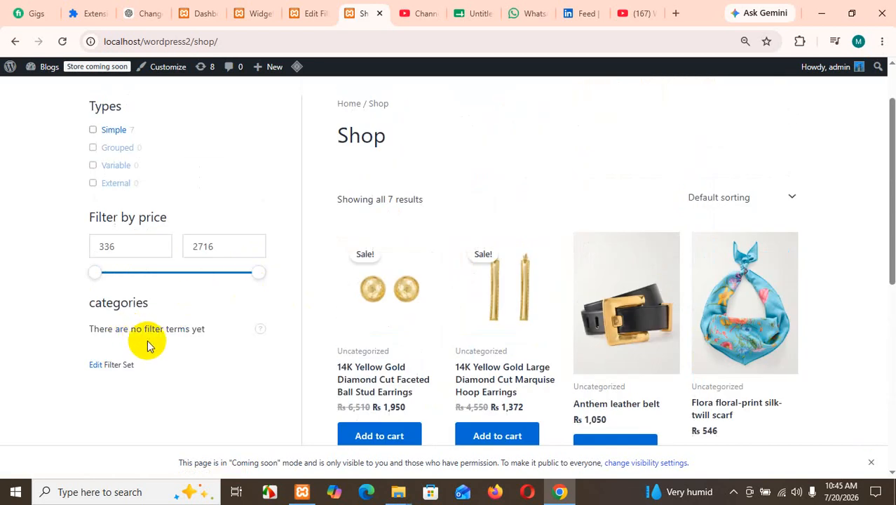
scroll(193, 329, up, 1)
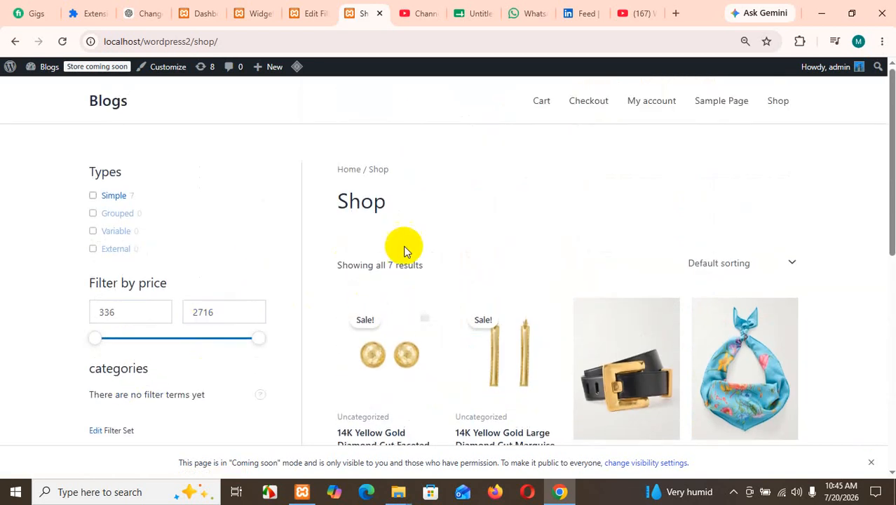
Go back to the filter set's edit page and review its list of filters.
click(310, 12)
scroll(291, 340, down, 3)
scroll(260, 344, up, 3)
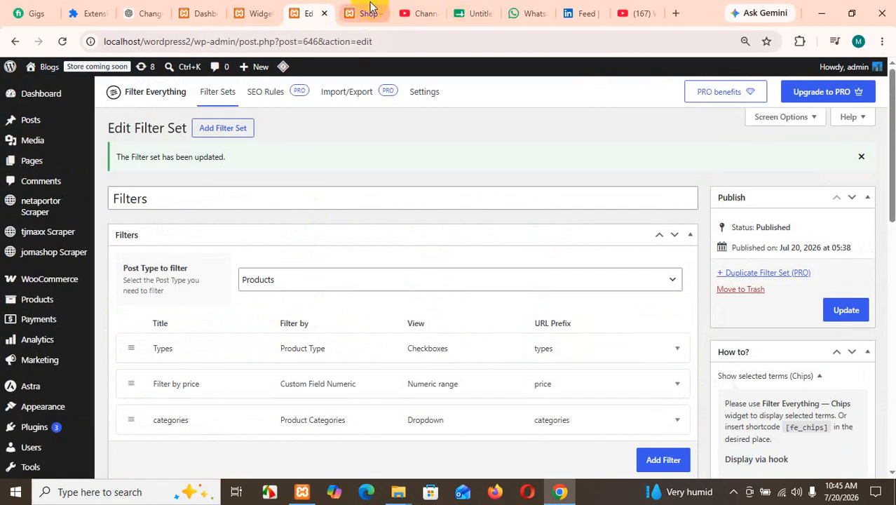